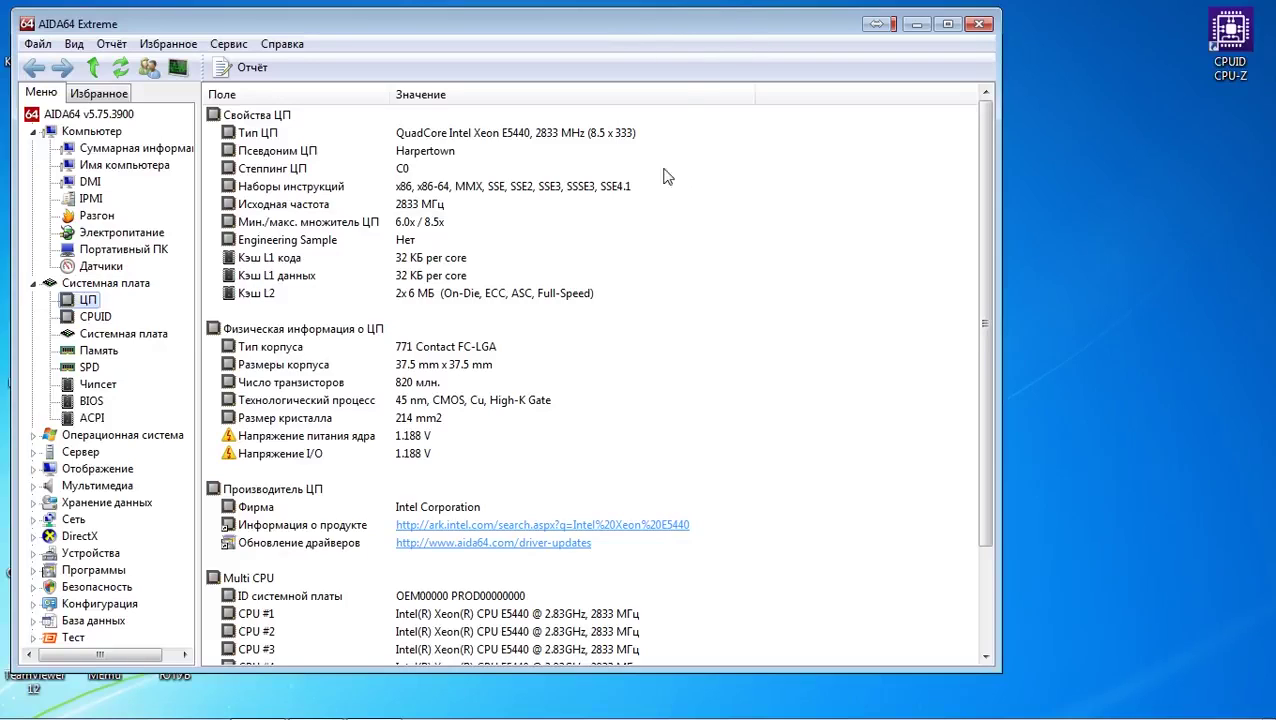
Launch CPU-Z and place its window beside the AIDA64 window so the processor readings can be watched
double_click(1230, 45)
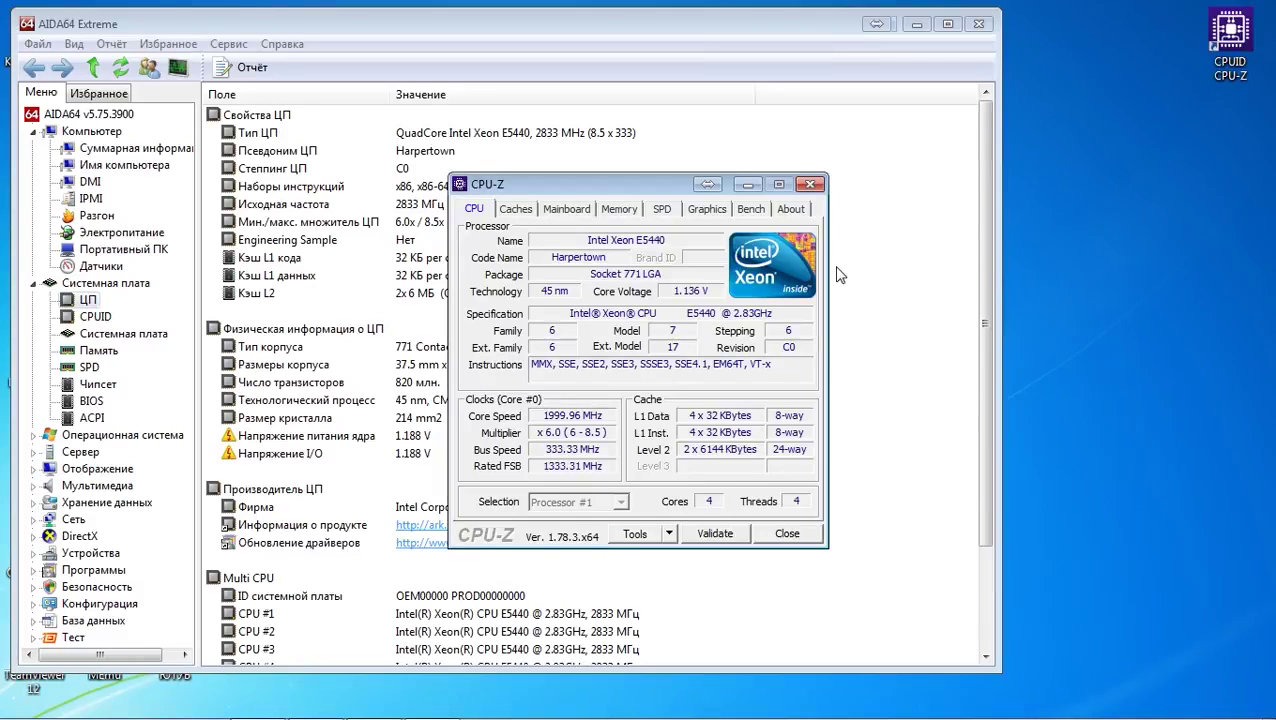
drag(641, 182, 987, 128)
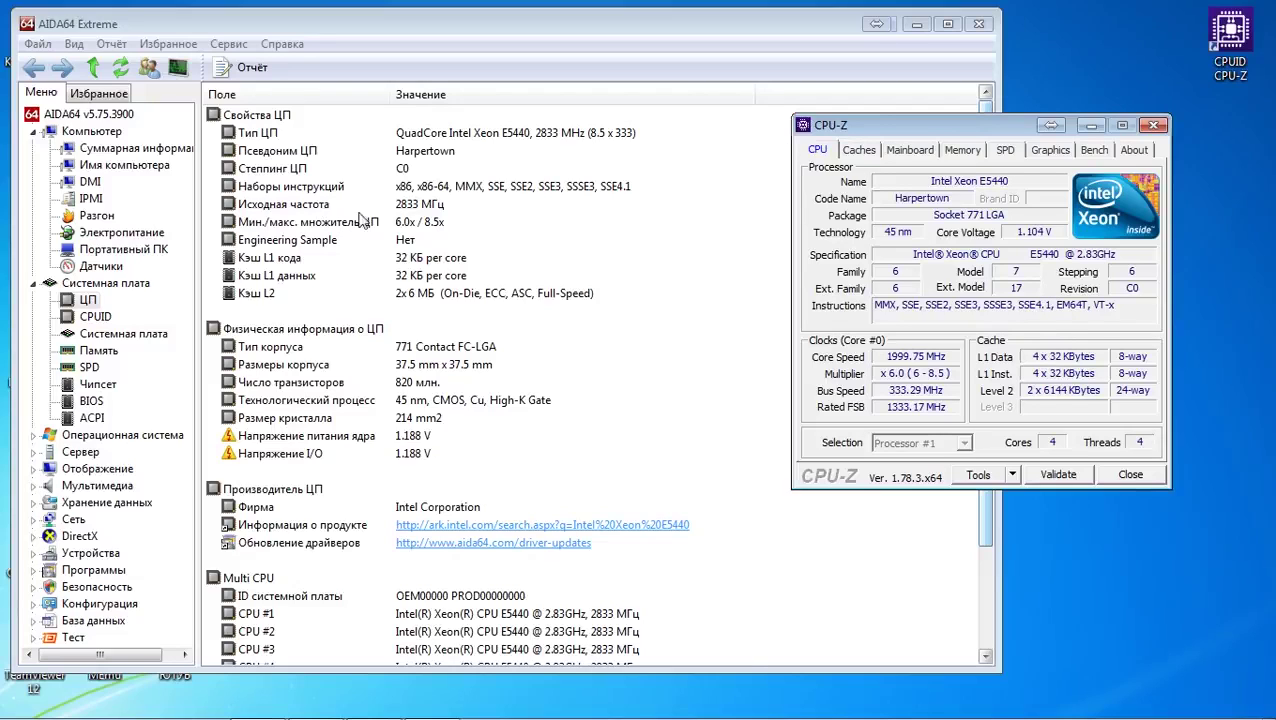
drag(990, 134, 1080, 107)
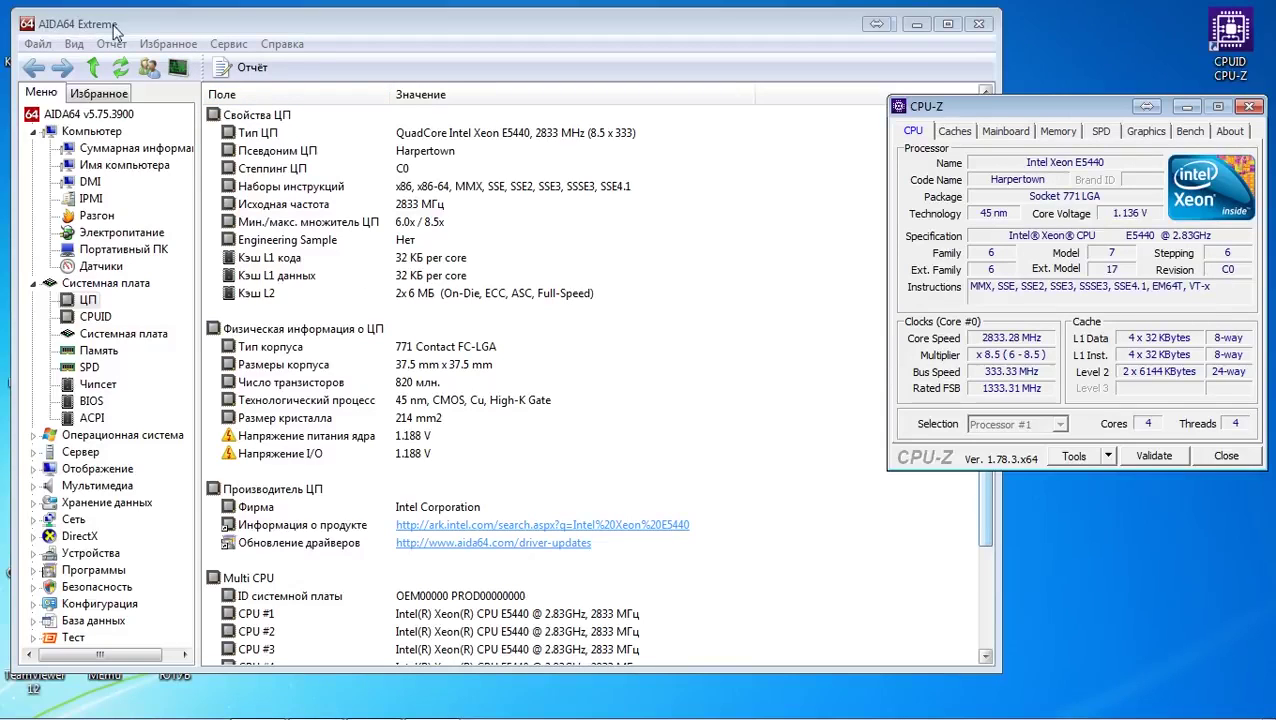
Switch to AIDA64, open the CPU Queen benchmark from the tests section and run it
click(152, 33)
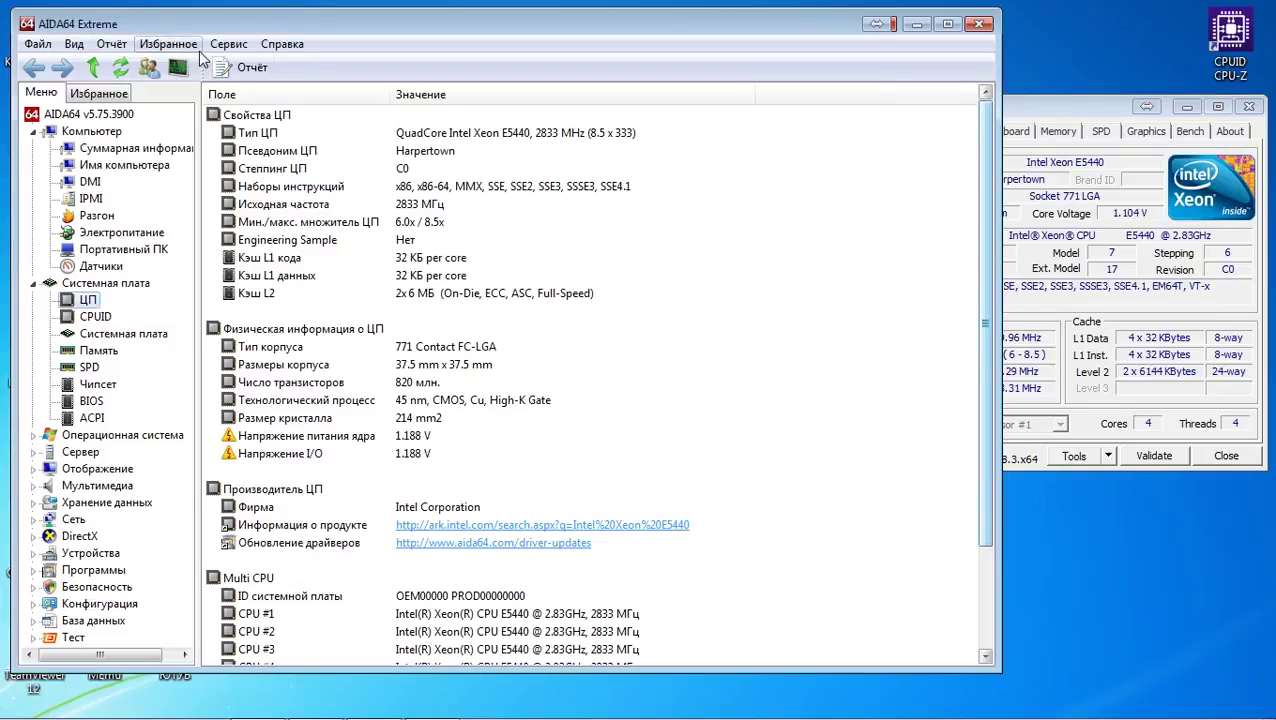
click(75, 639)
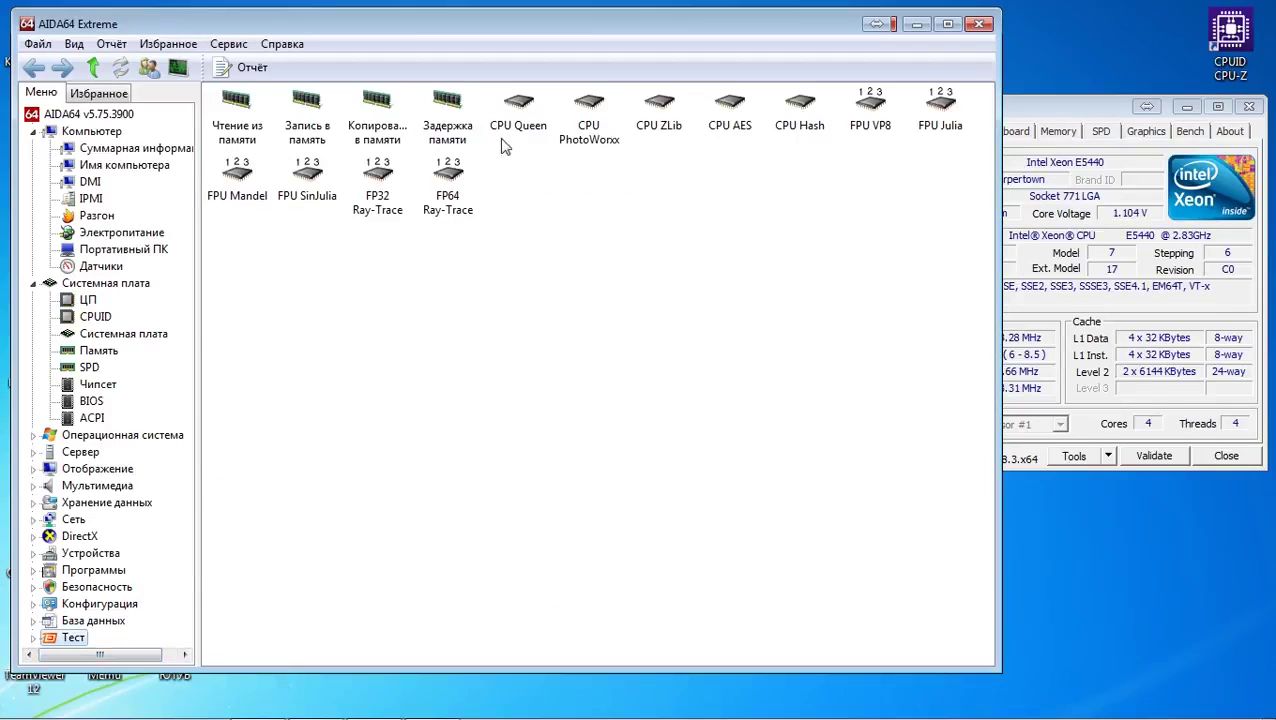
click(516, 130)
double_click(518, 130)
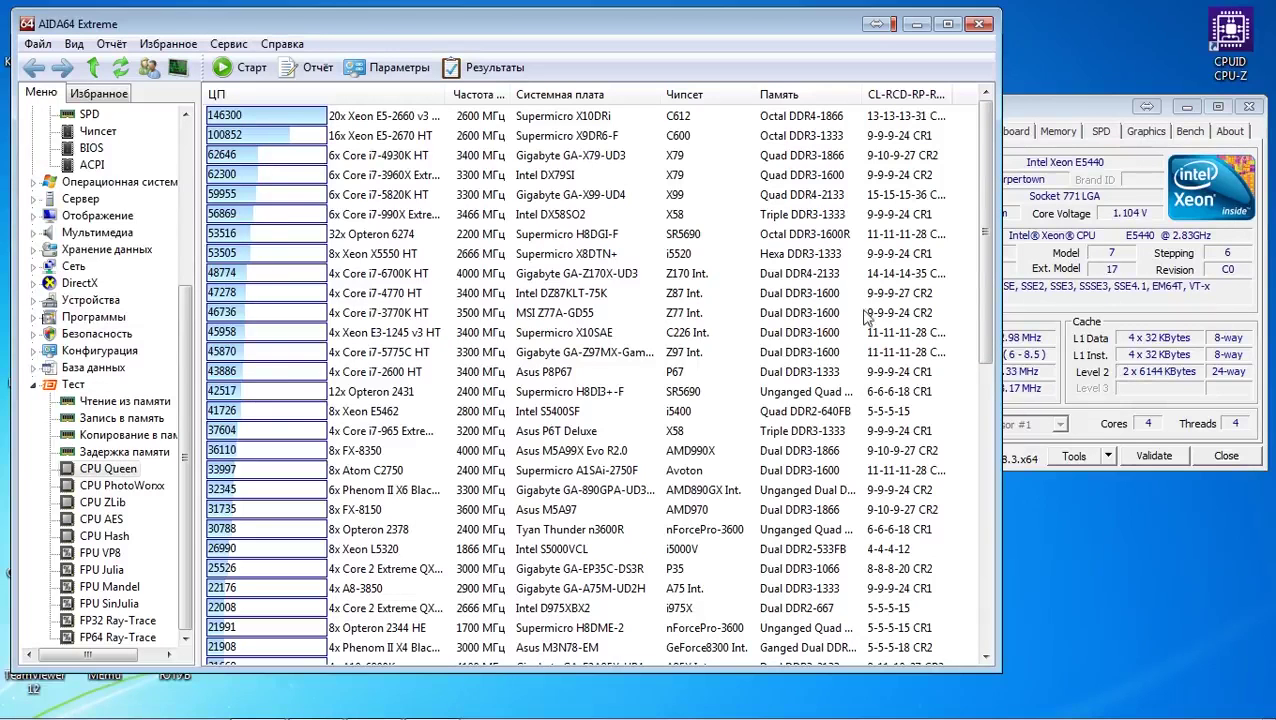
mouse_move(984, 266)
mouse_down()
mouse_move(940, 500)
mouse_move(938, 600)
mouse_move(951, 516)
mouse_move(940, 214)
mouse_move(638, 302)
mouse_up()
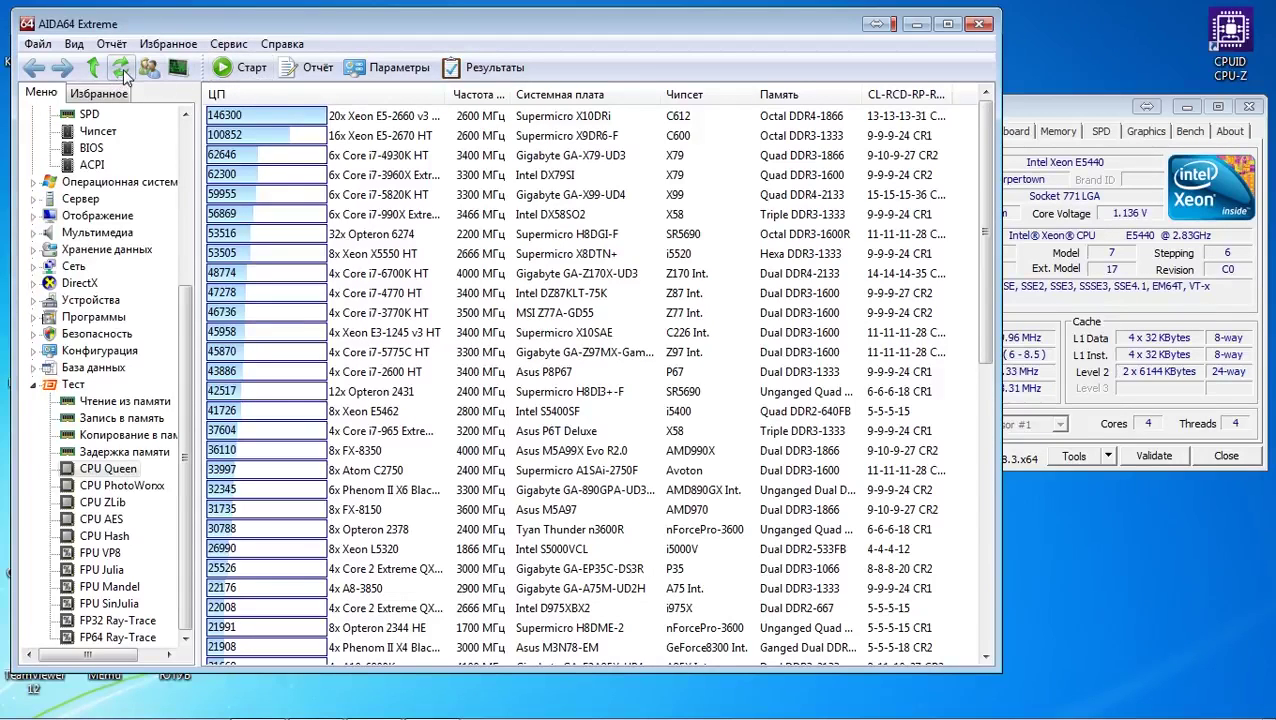
click(241, 74)
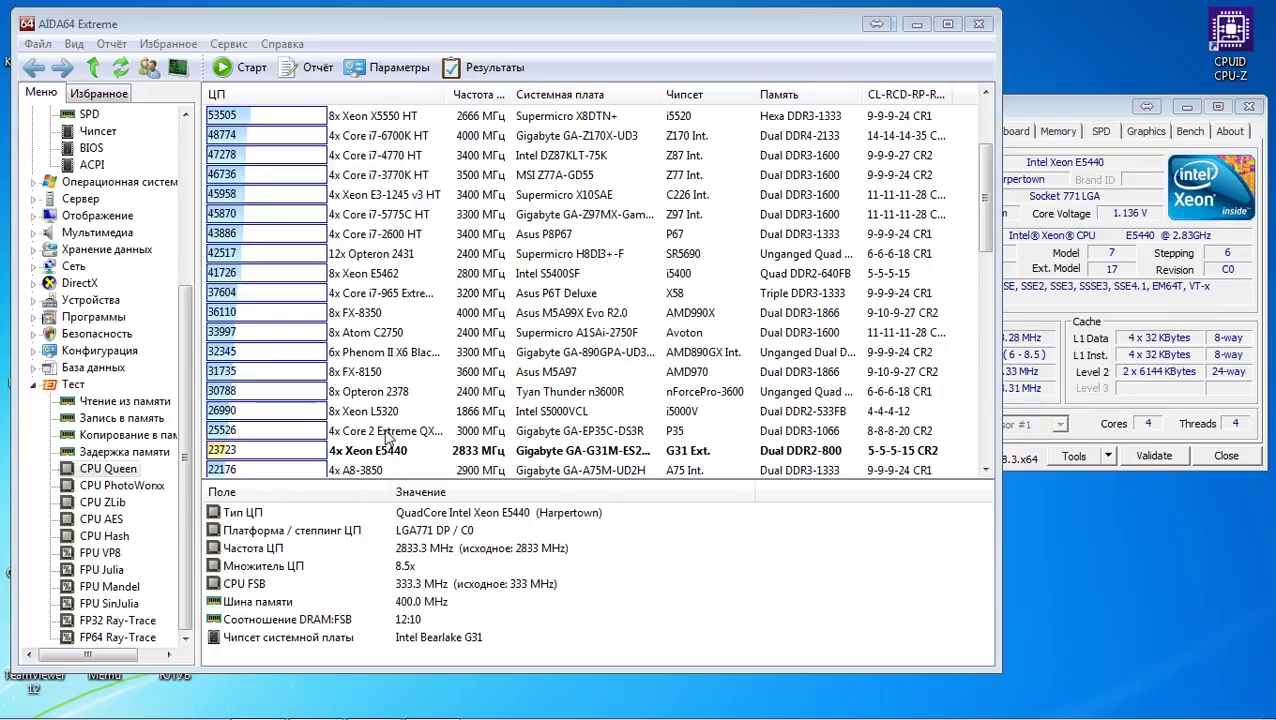
Widen the processor column to show full CPU names and rerun the CPU Queen benchmark several times
click(446, 103)
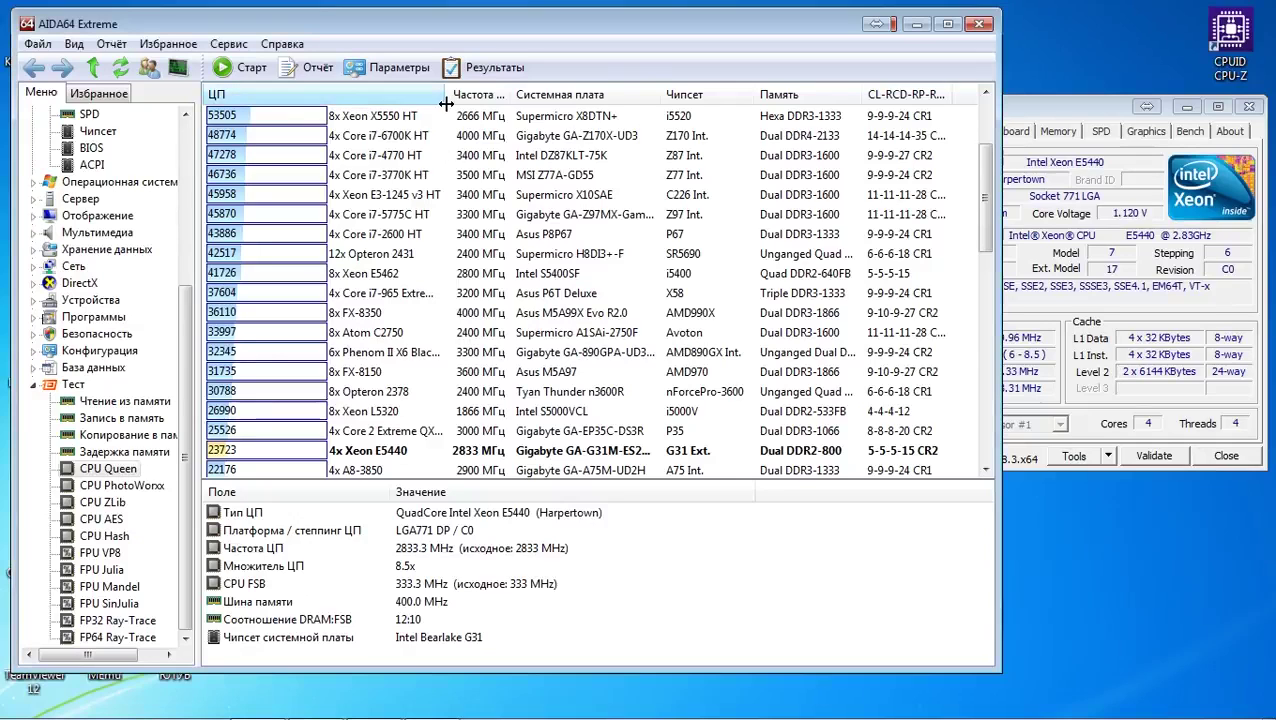
drag(446, 103, 521, 104)
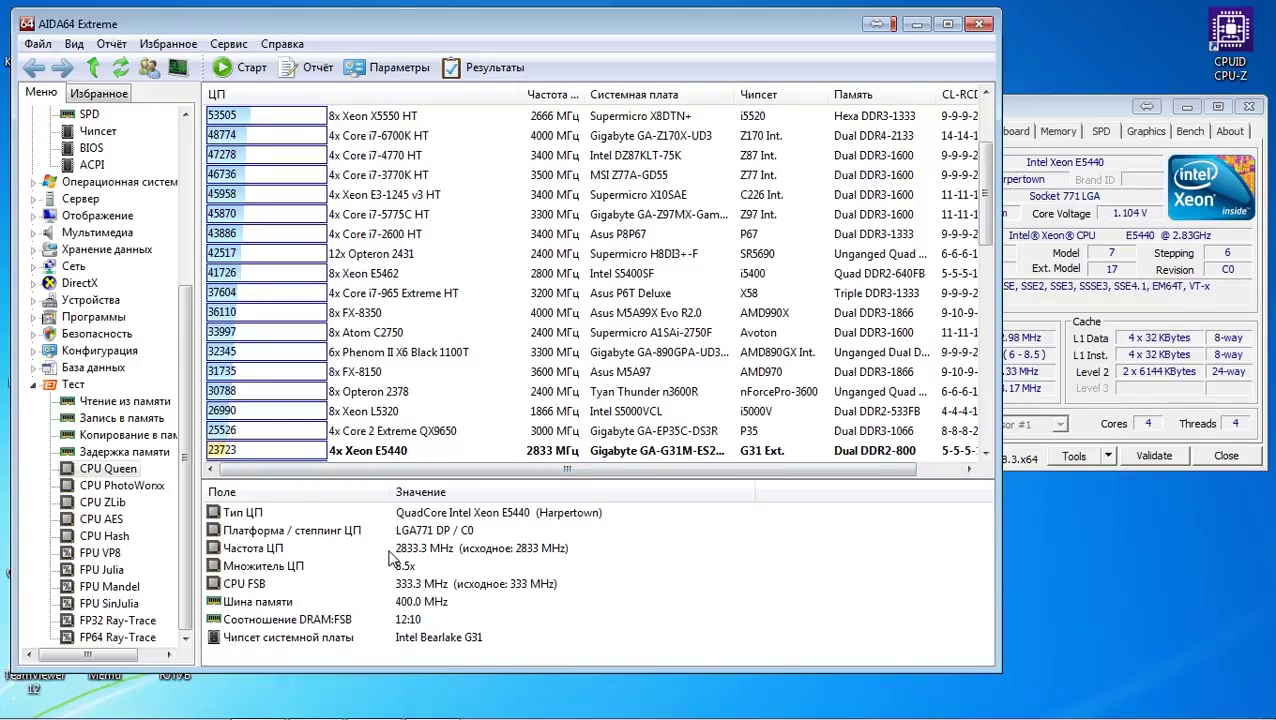
click(250, 72)
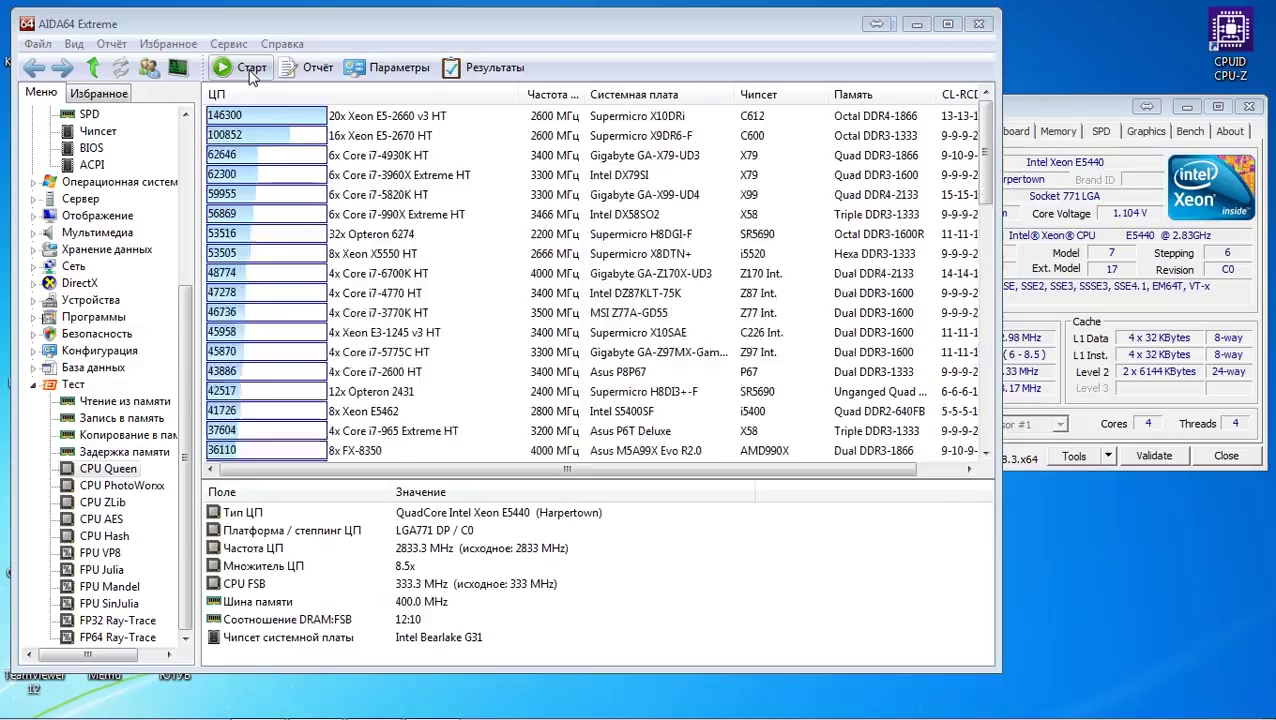
click(251, 72)
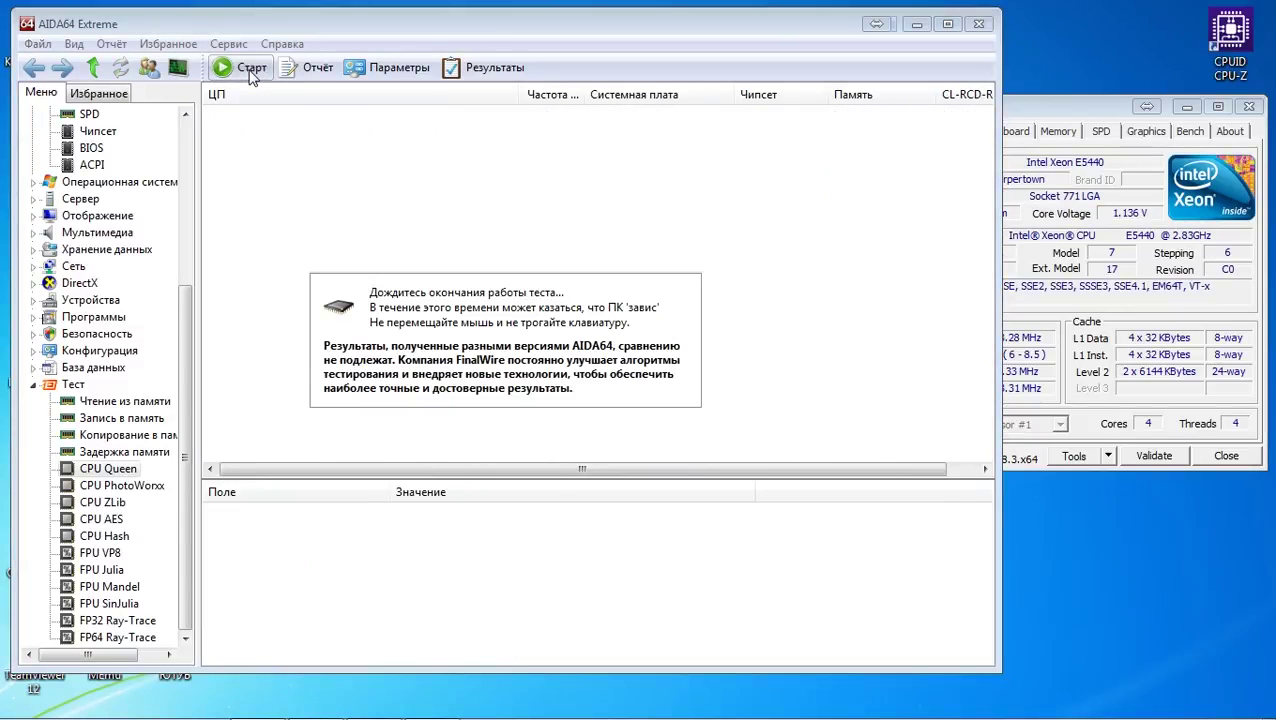
click(251, 74)
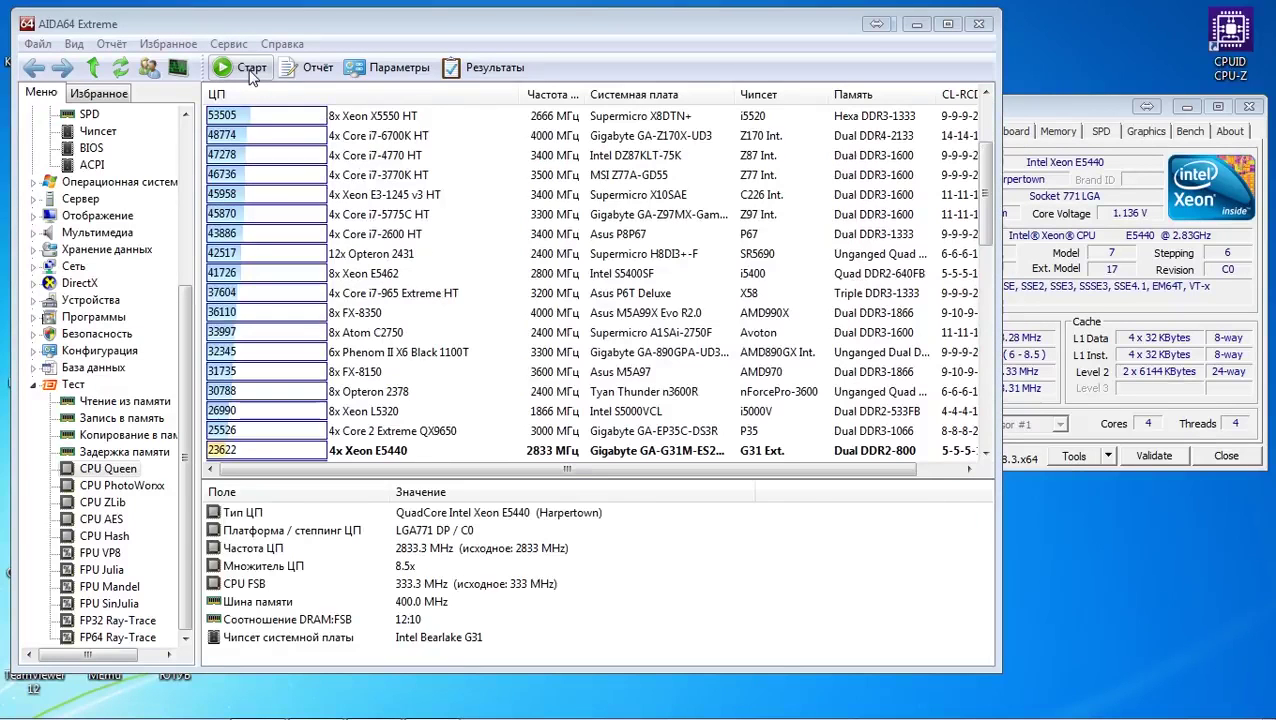
click(119, 74)
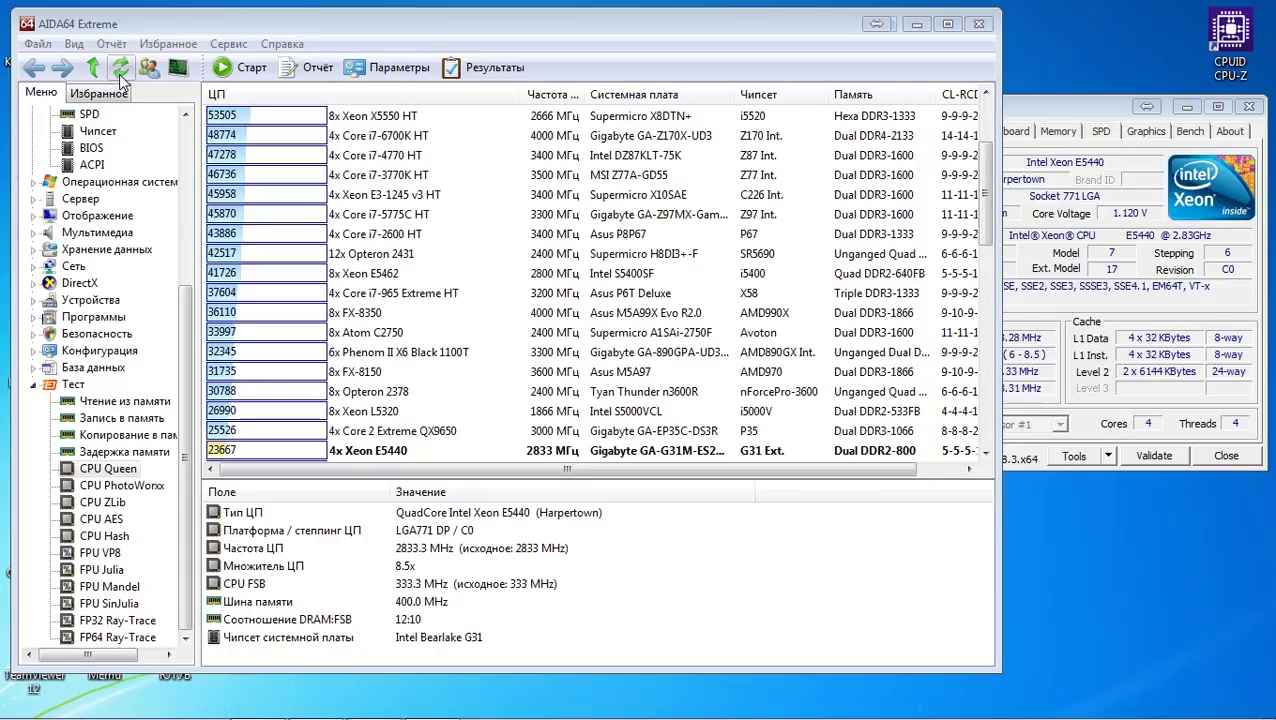
click(119, 72)
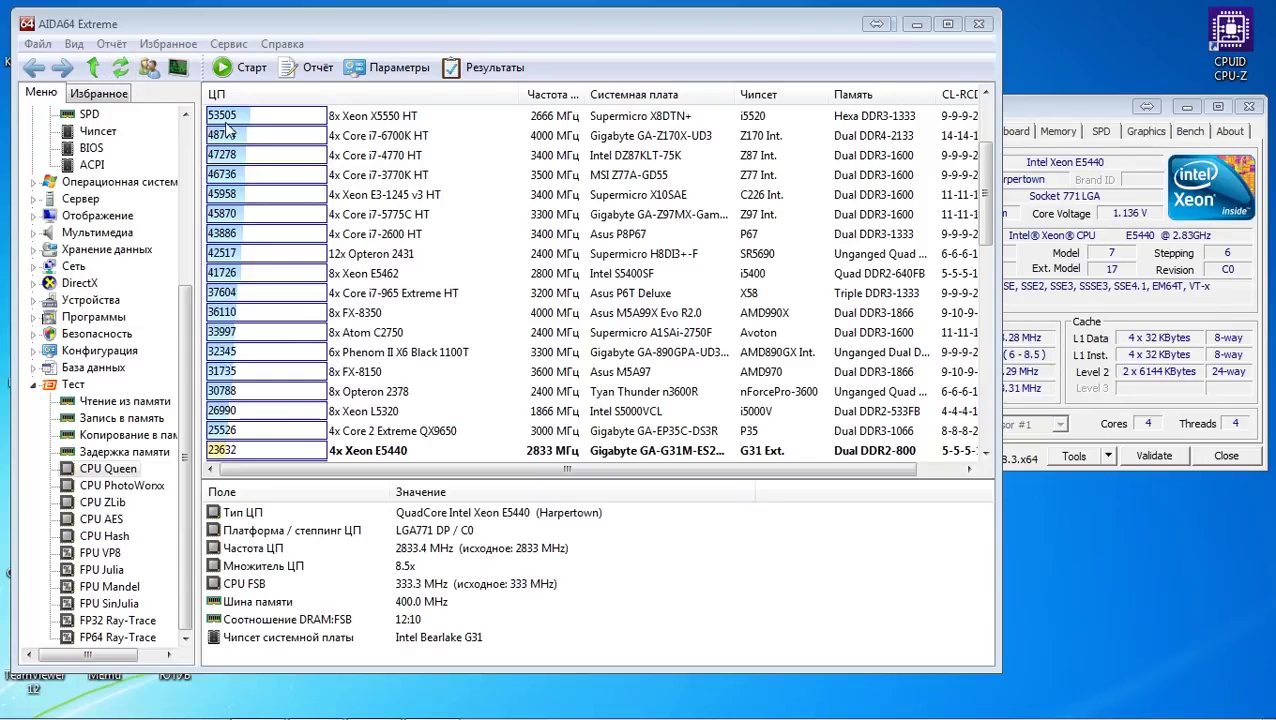
Open the AIDA64 System Stability Test, reposition its window and start it with Stress CPU enabled
click(229, 46)
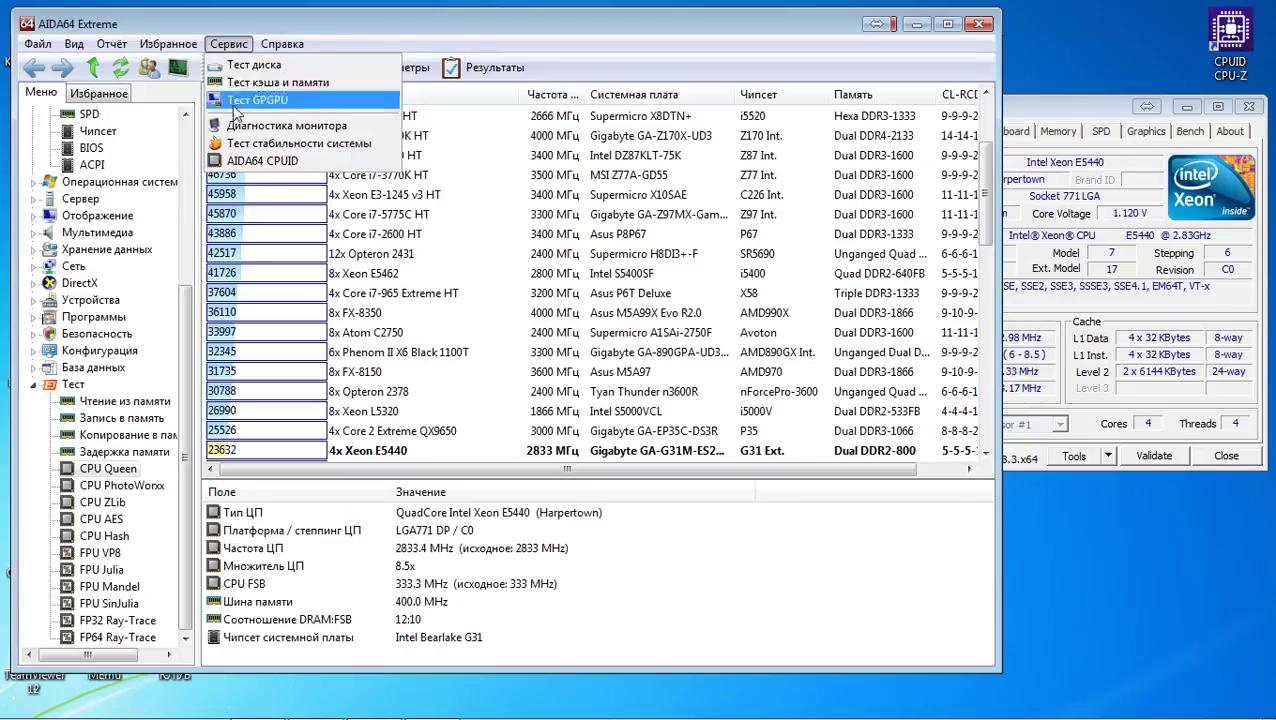
click(314, 152)
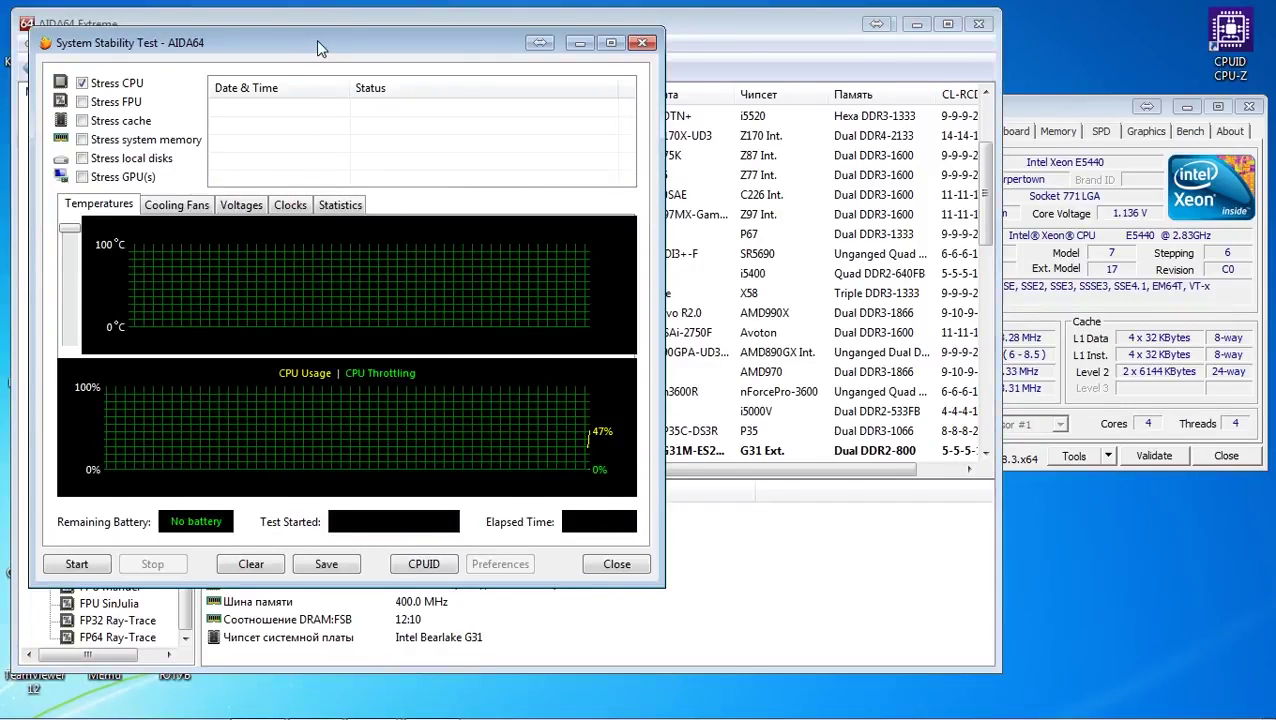
drag(316, 40, 425, 55)
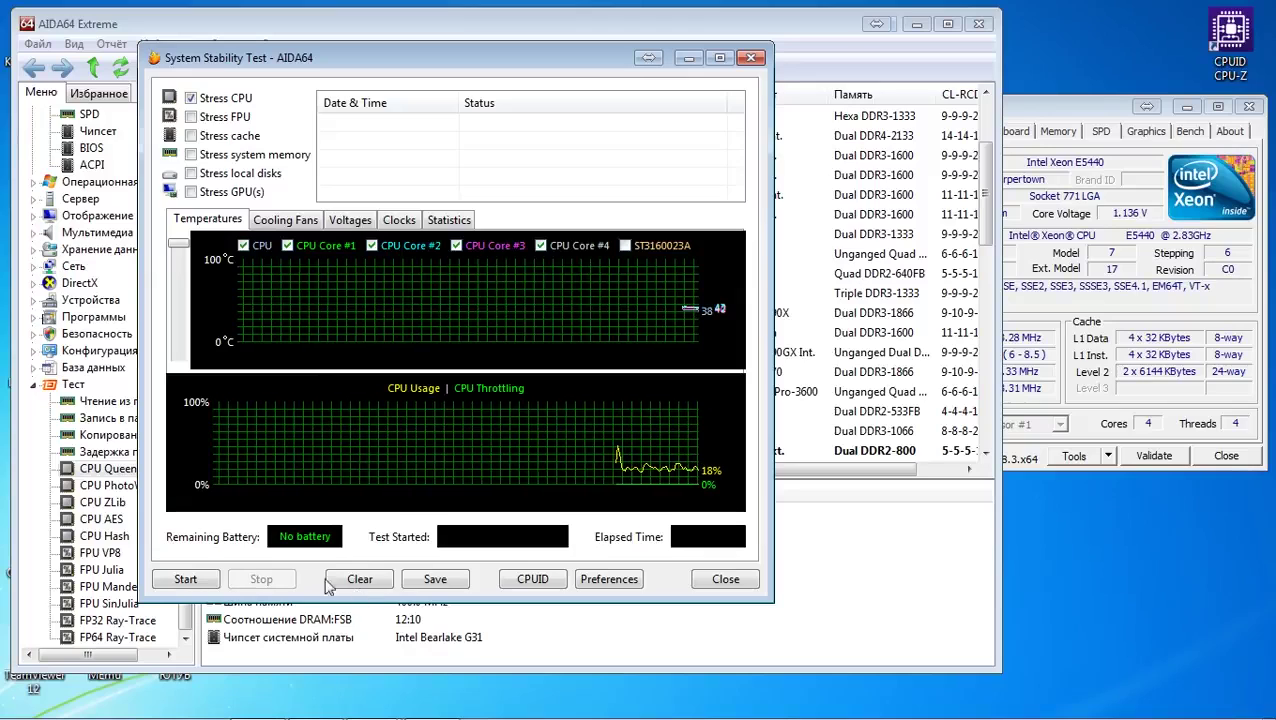
click(187, 579)
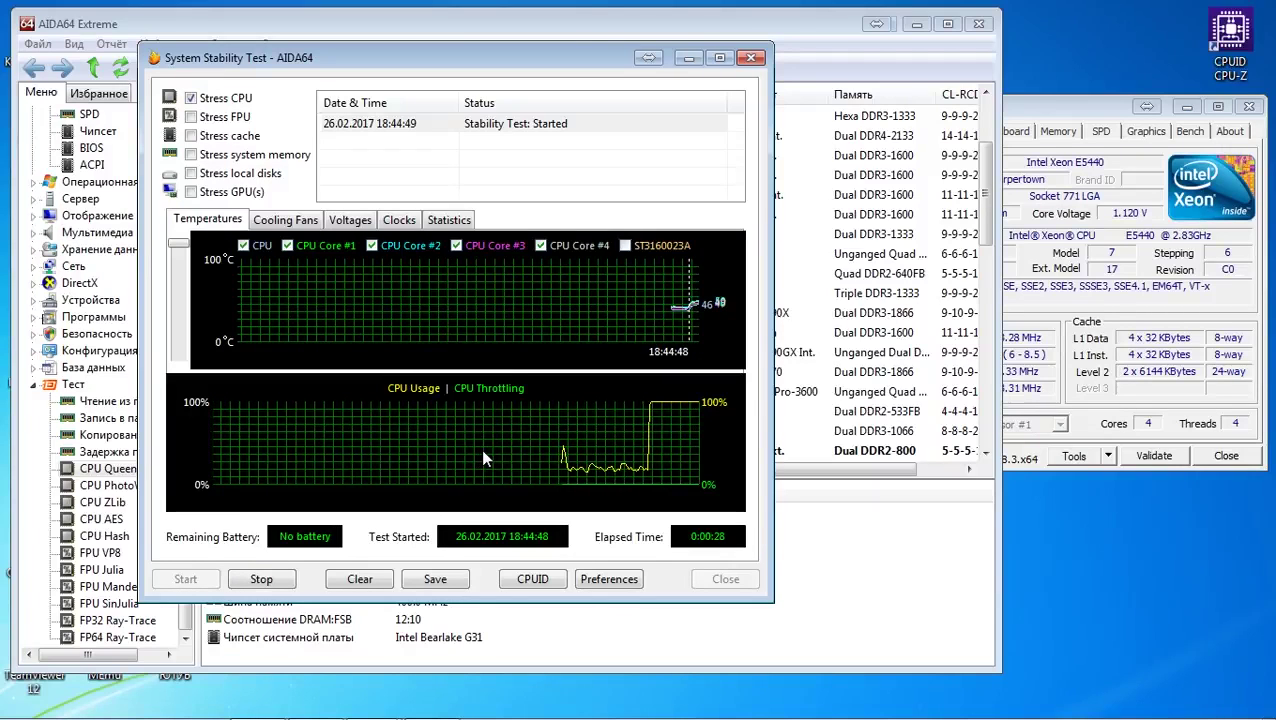
Switch to Chrome and open the BIOS downloads list for the Gigabyte GA-G31M-ES2C (rev. 2.x) motherboard
mouse_move(470, 714)
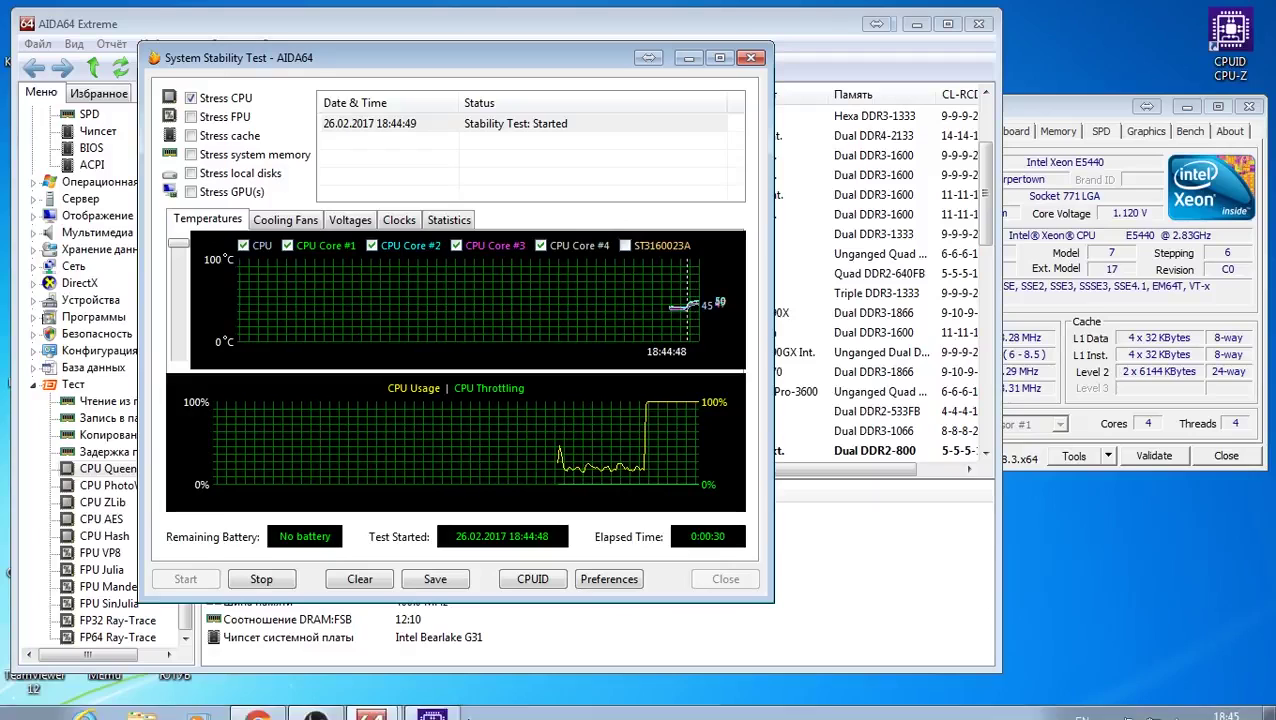
click(258, 703)
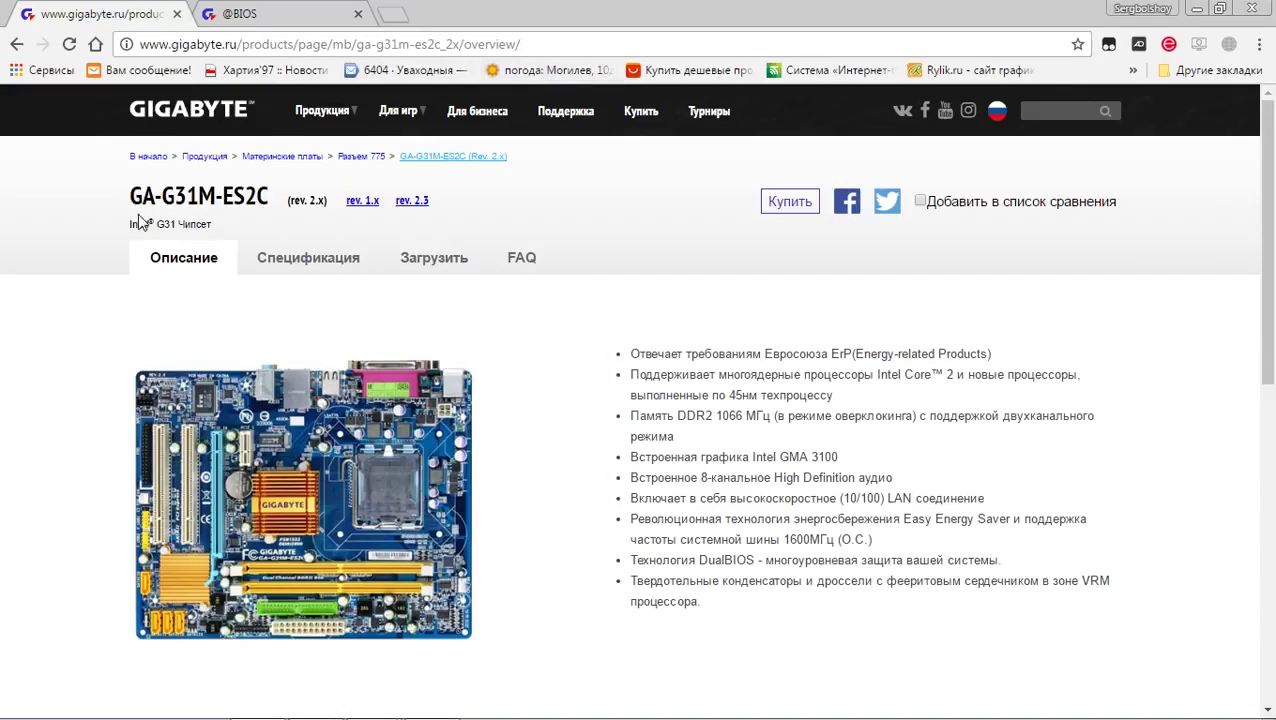
drag(133, 195, 270, 196)
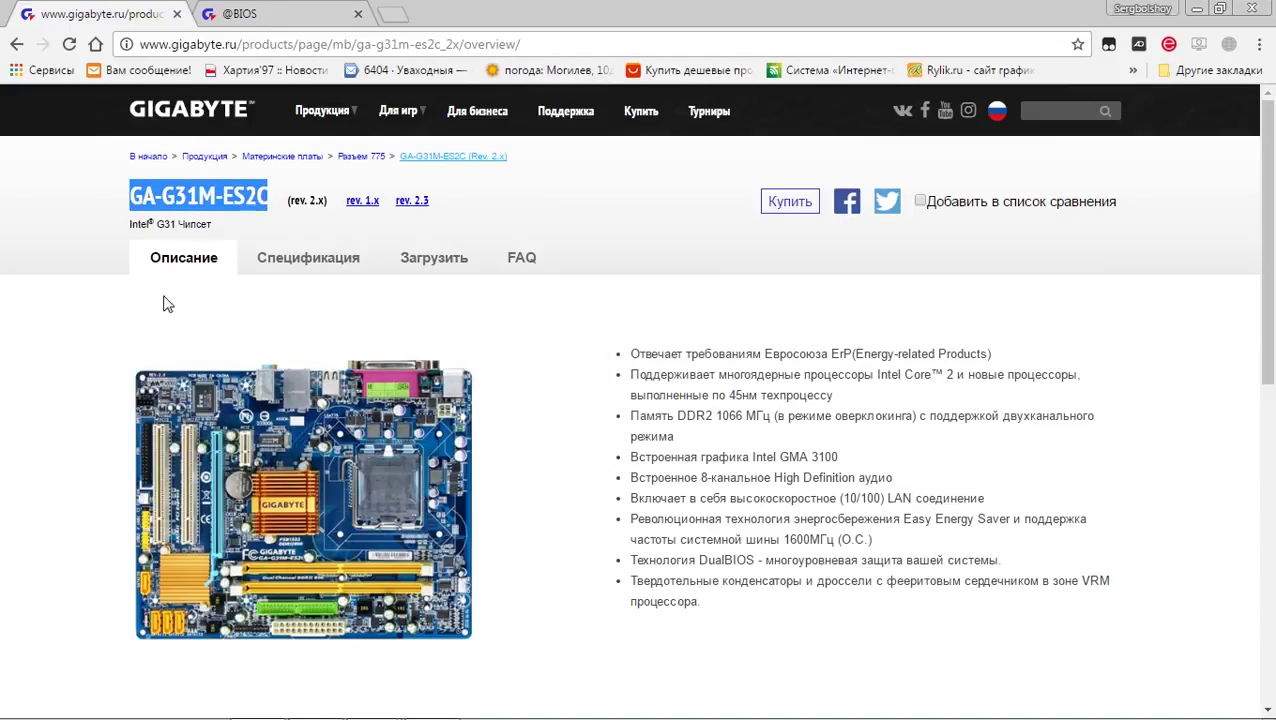
click(192, 314)
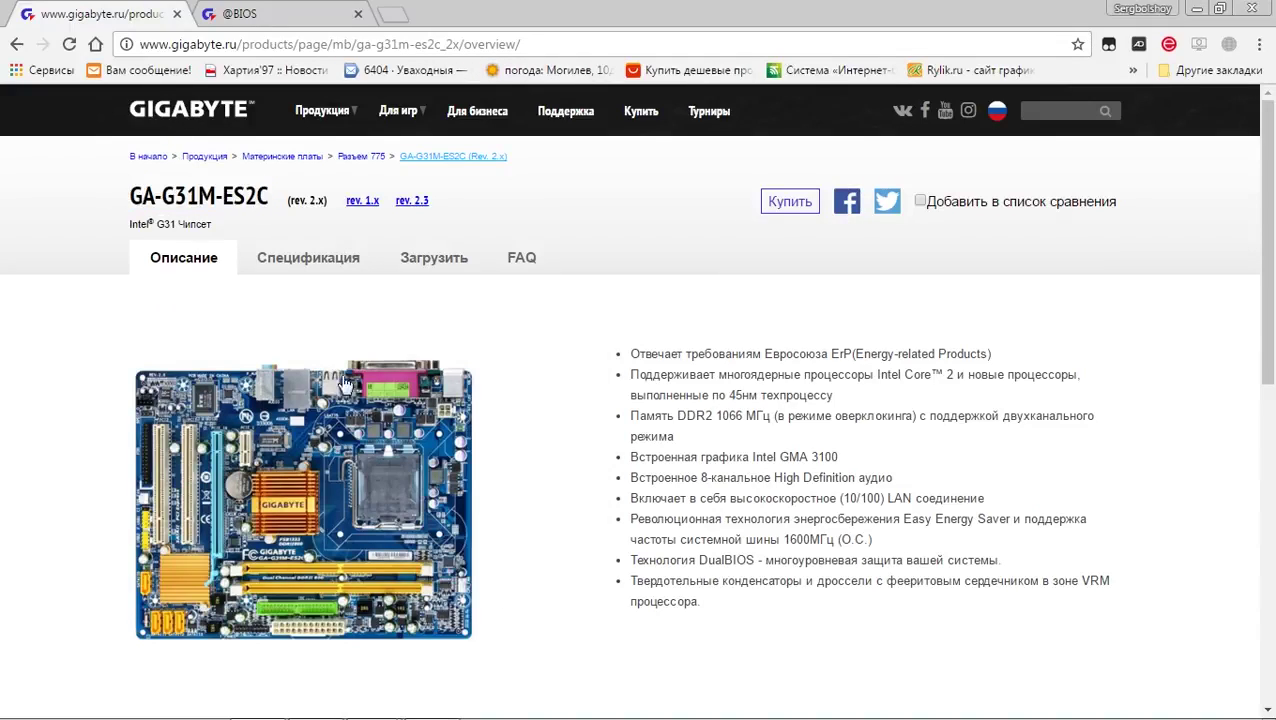
click(444, 262)
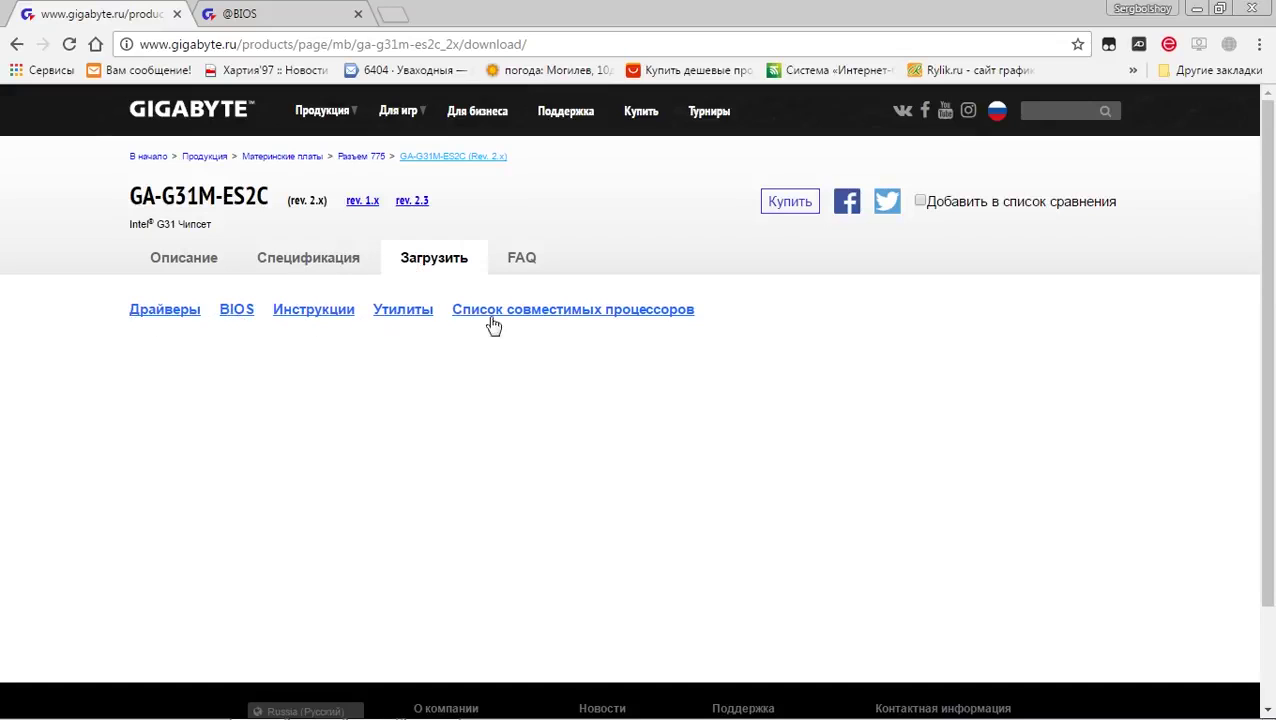
click(238, 312)
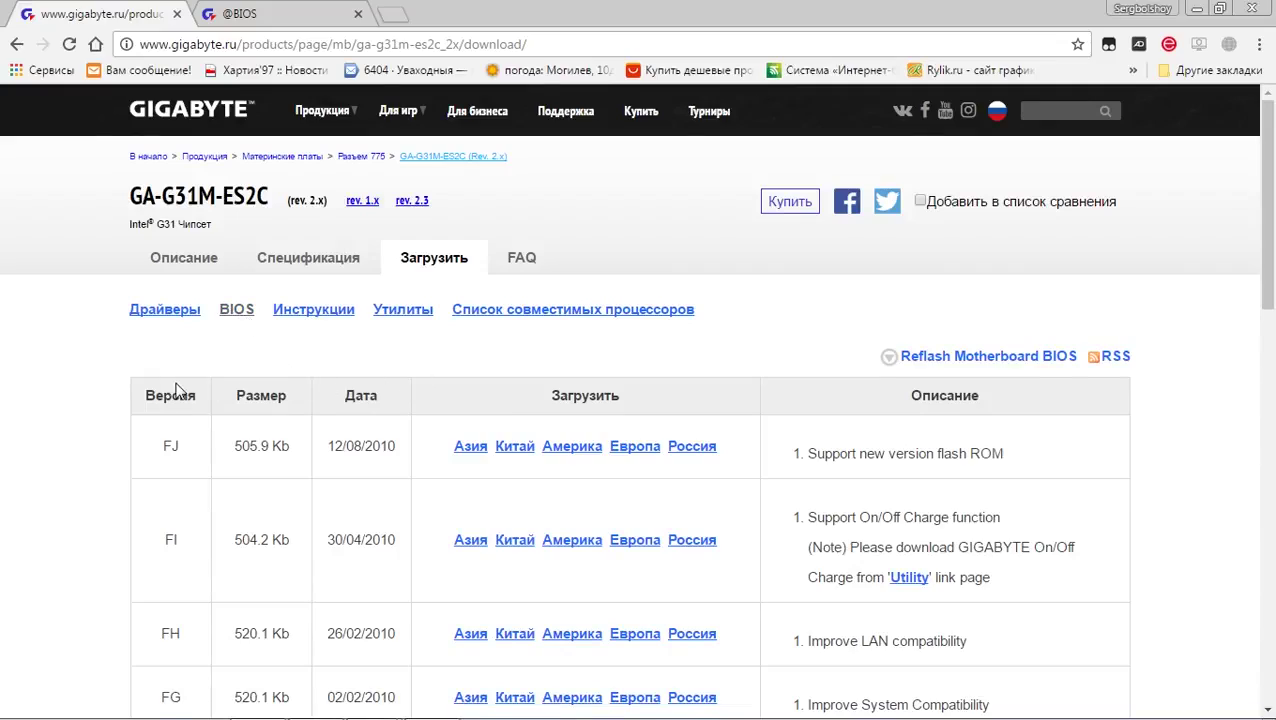
Look through the BIOS version list, highlighting version FB and the newest version FJ
scroll(175, 390, down, 4)
scroll(175, 387, down, 6)
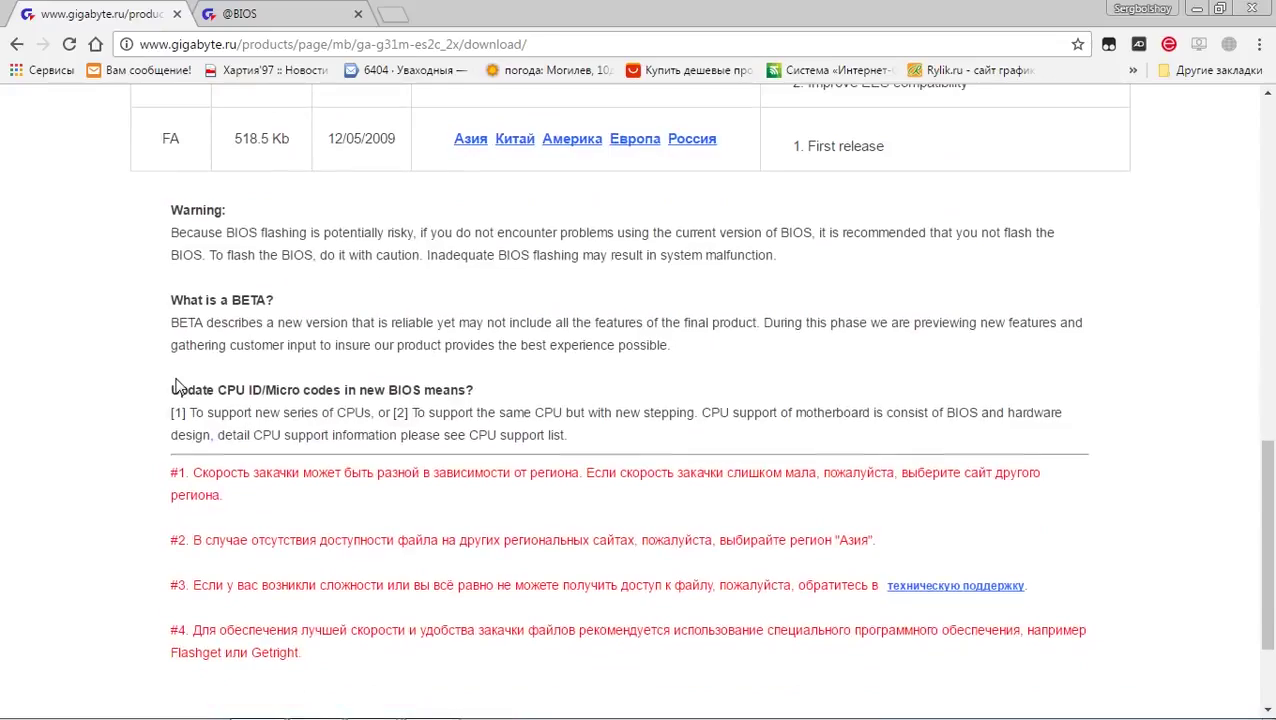
scroll(175, 387, up, 4)
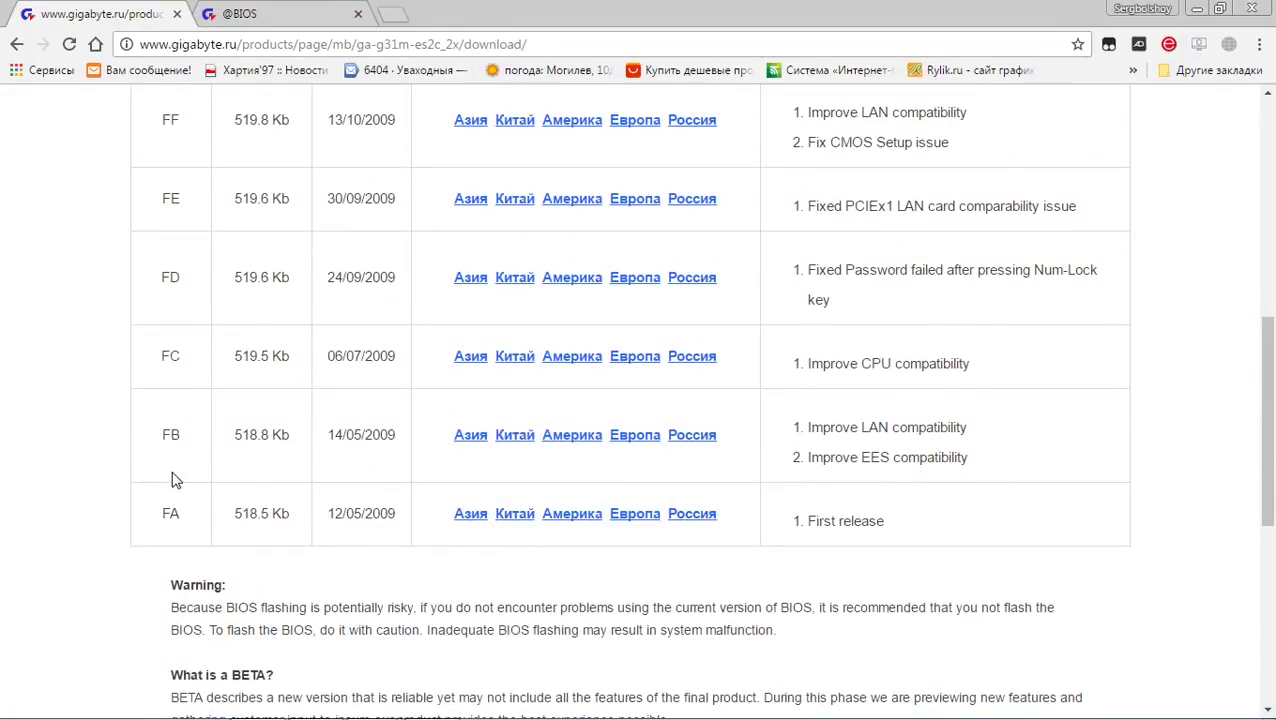
drag(172, 434, 184, 434)
scroll(380, 463, up, 5)
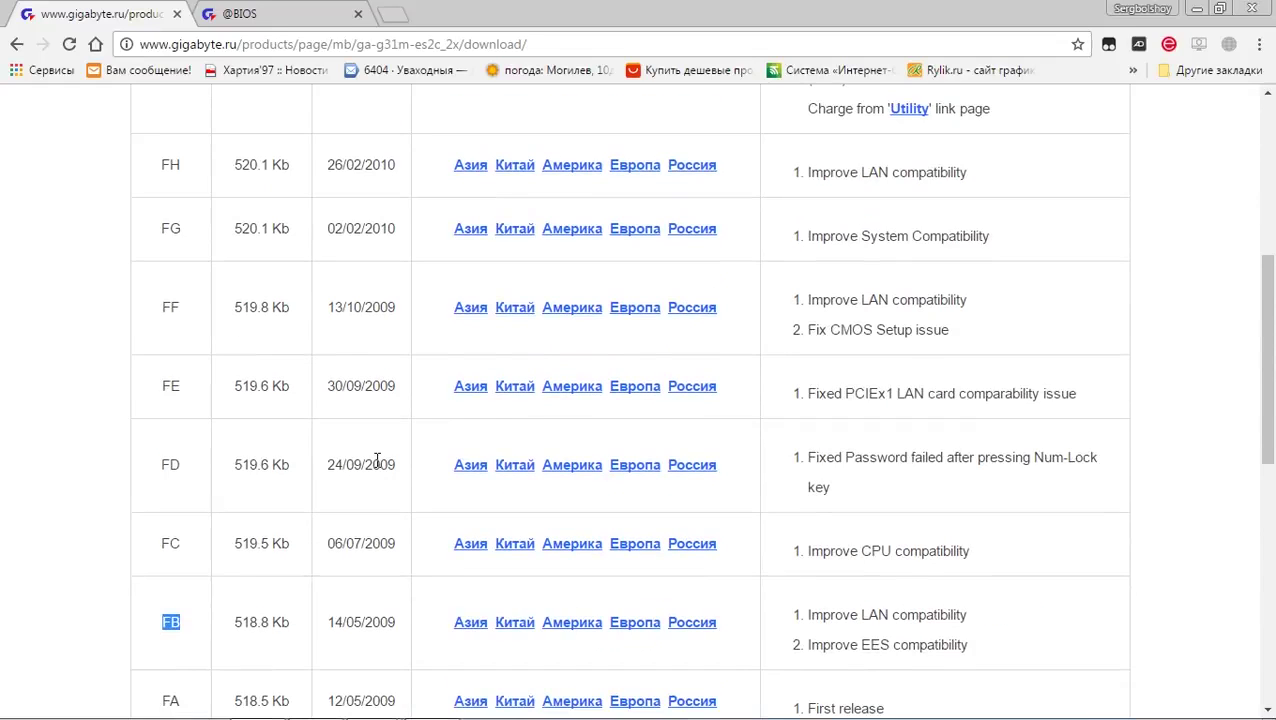
scroll(365, 465, up, 1)
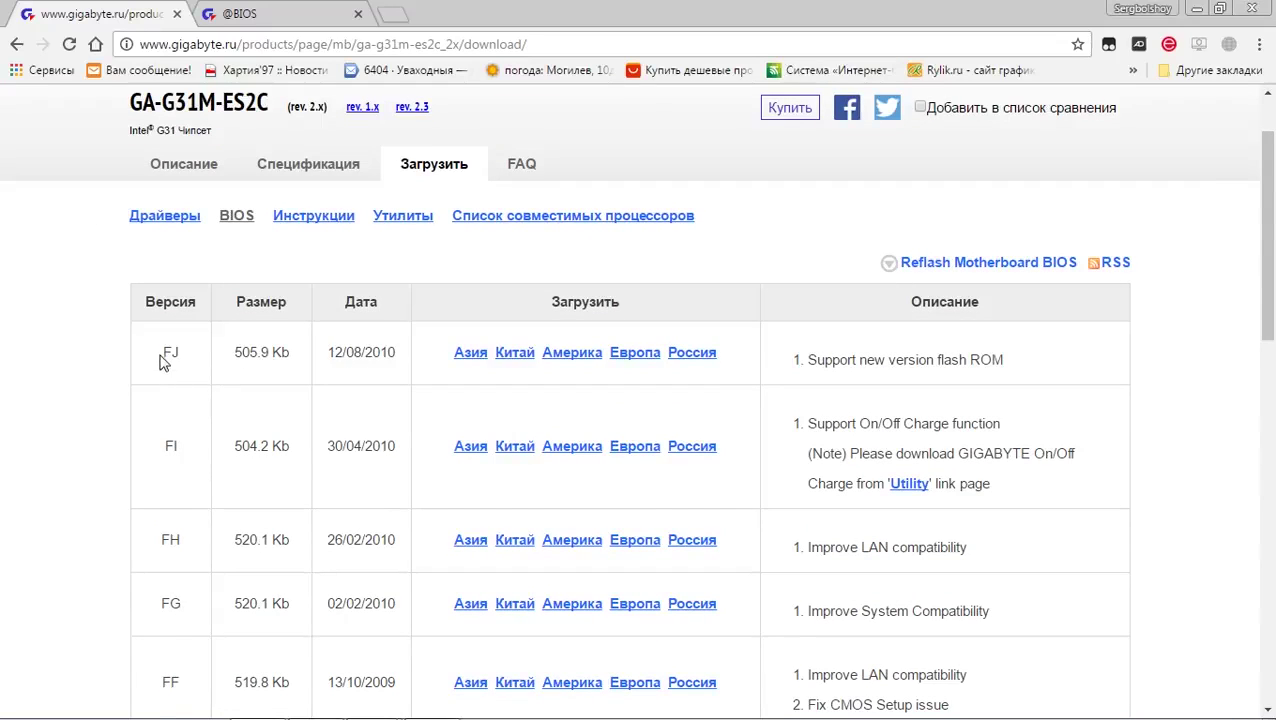
drag(165, 352, 186, 352)
click(272, 15)
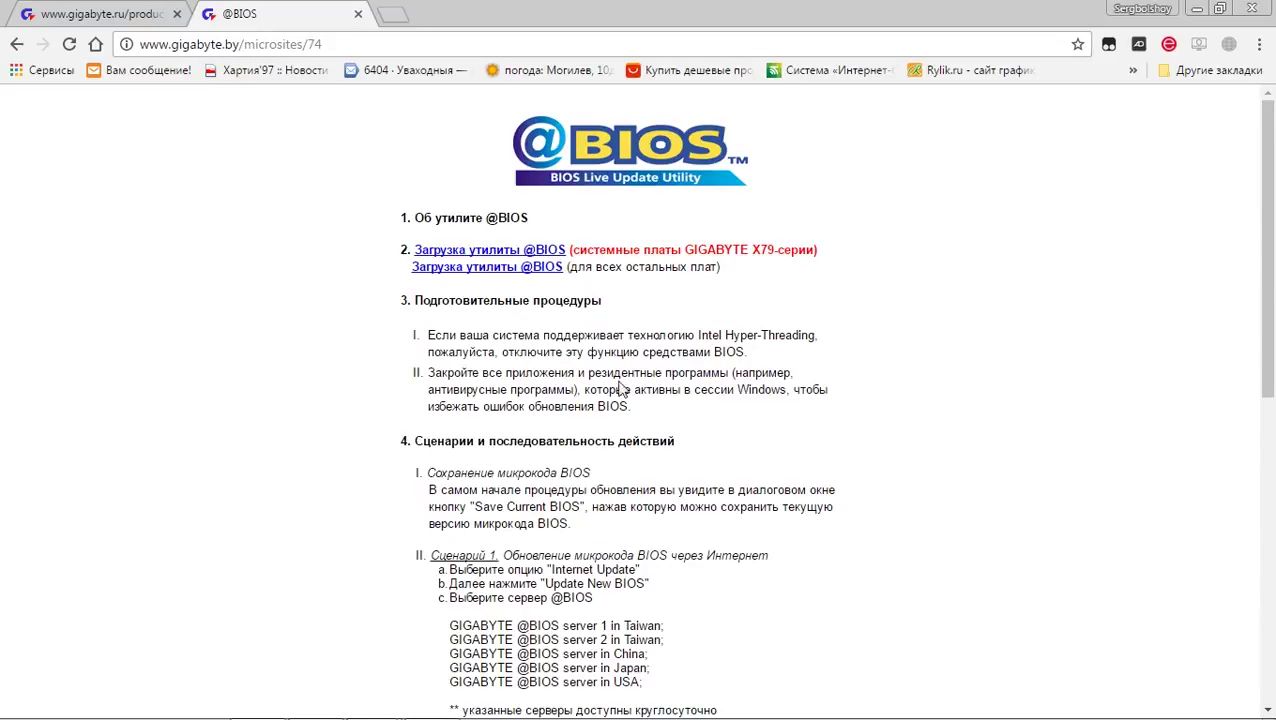
scroll(675, 380, down, 1)
scroll(675, 380, up, 1)
click(115, 12)
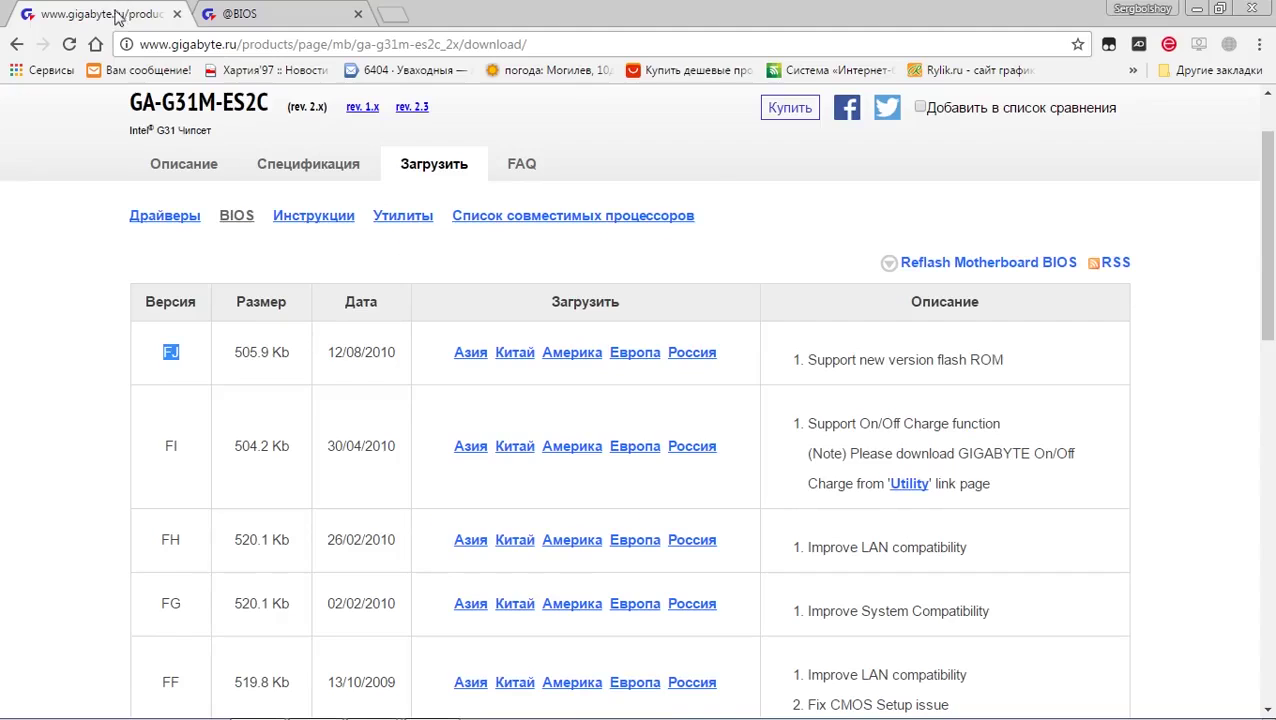
click(276, 18)
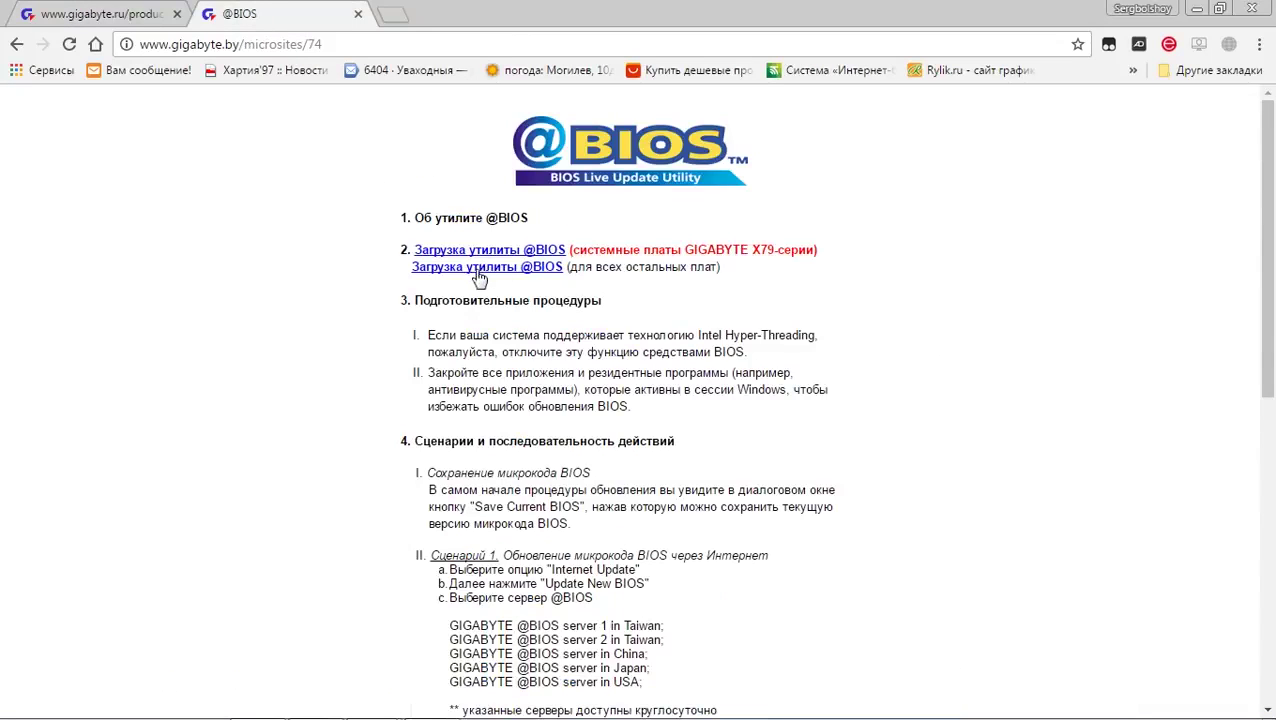
scroll(573, 275, down, 6)
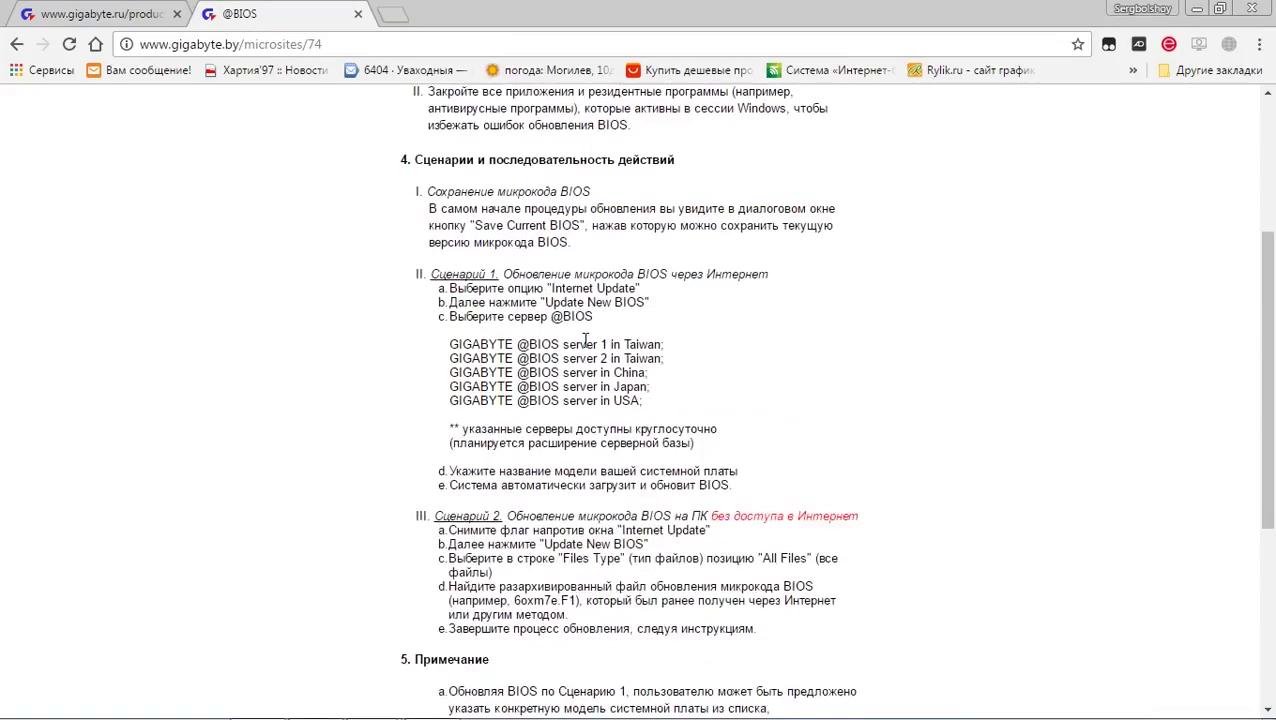
scroll(588, 342, down, 1)
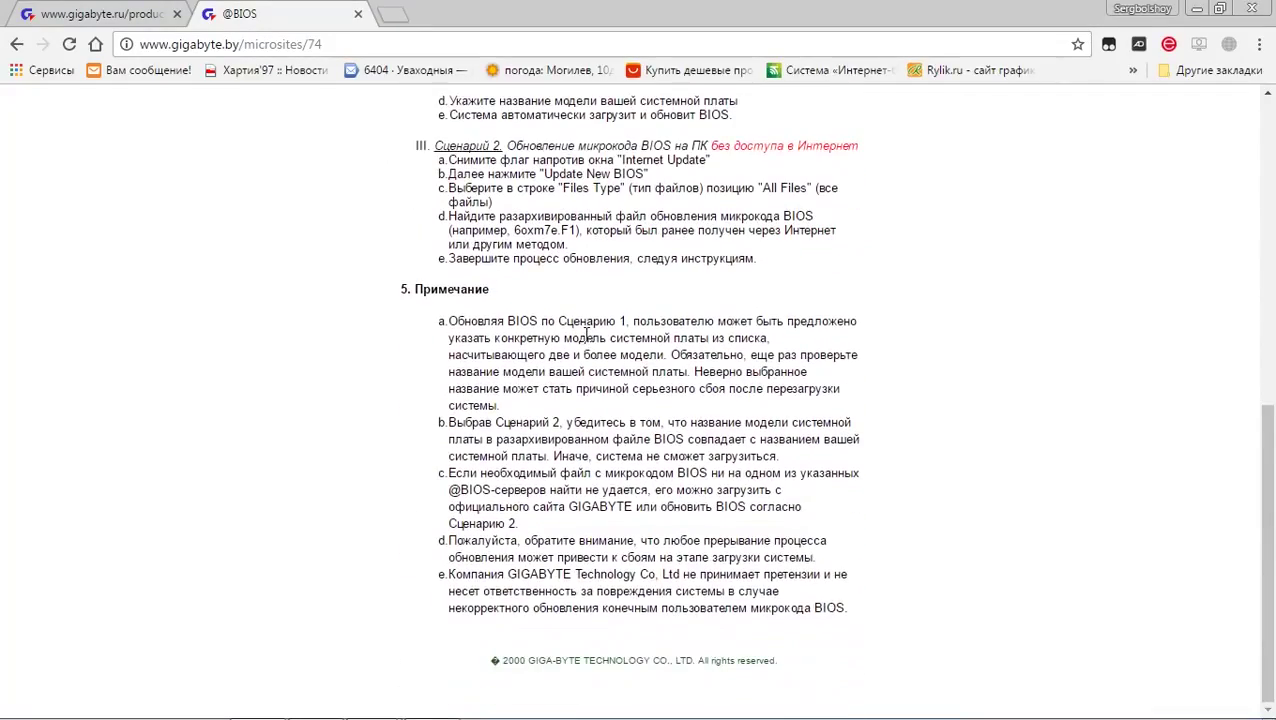
scroll(583, 338, up, 7)
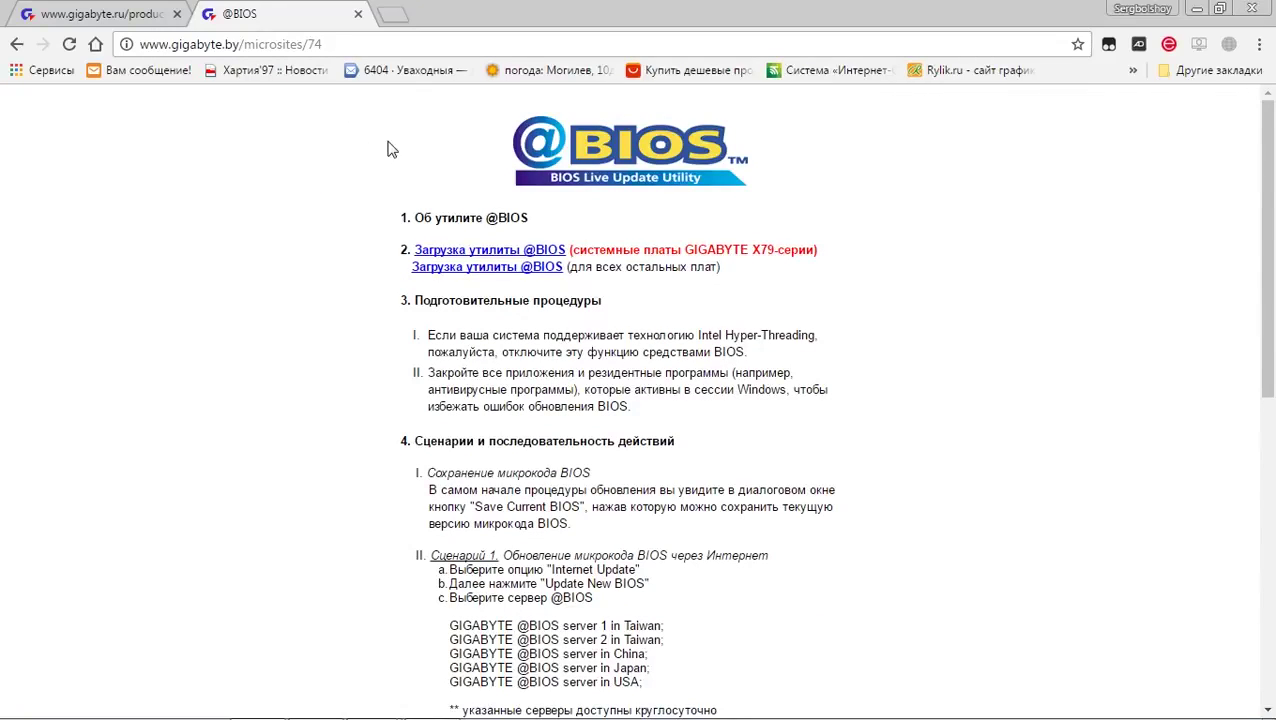
click(113, 18)
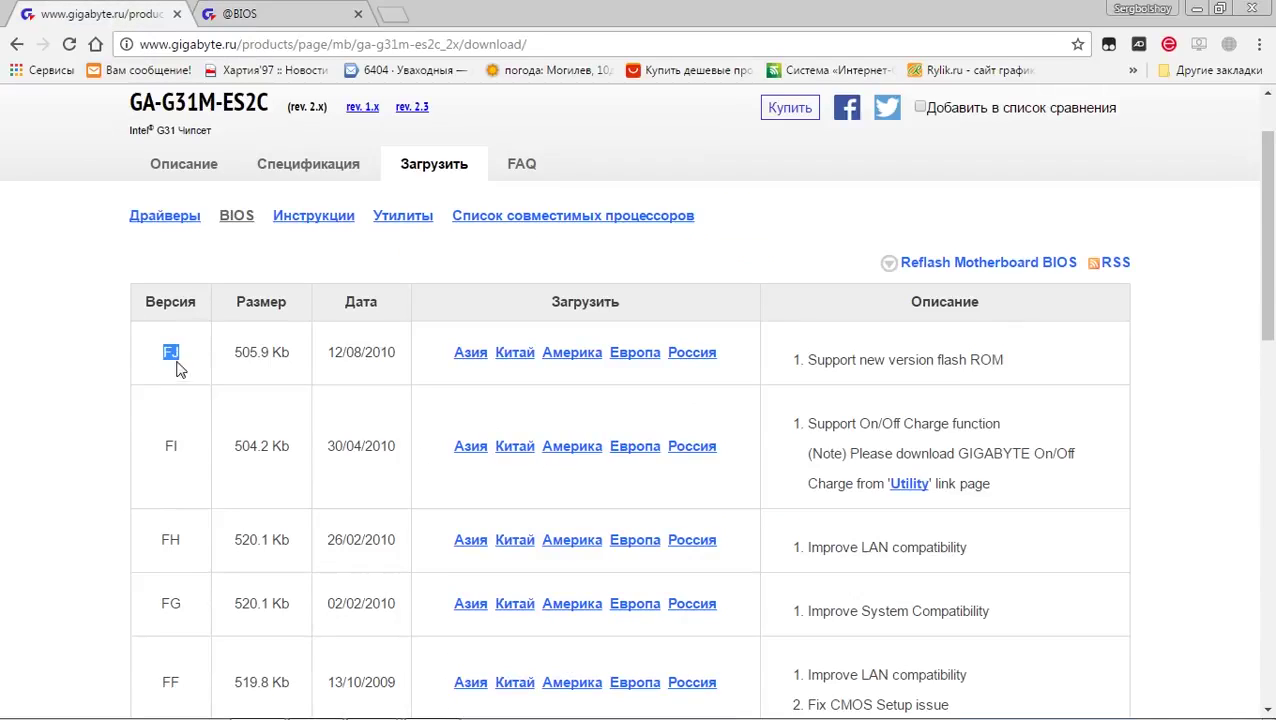
click(307, 22)
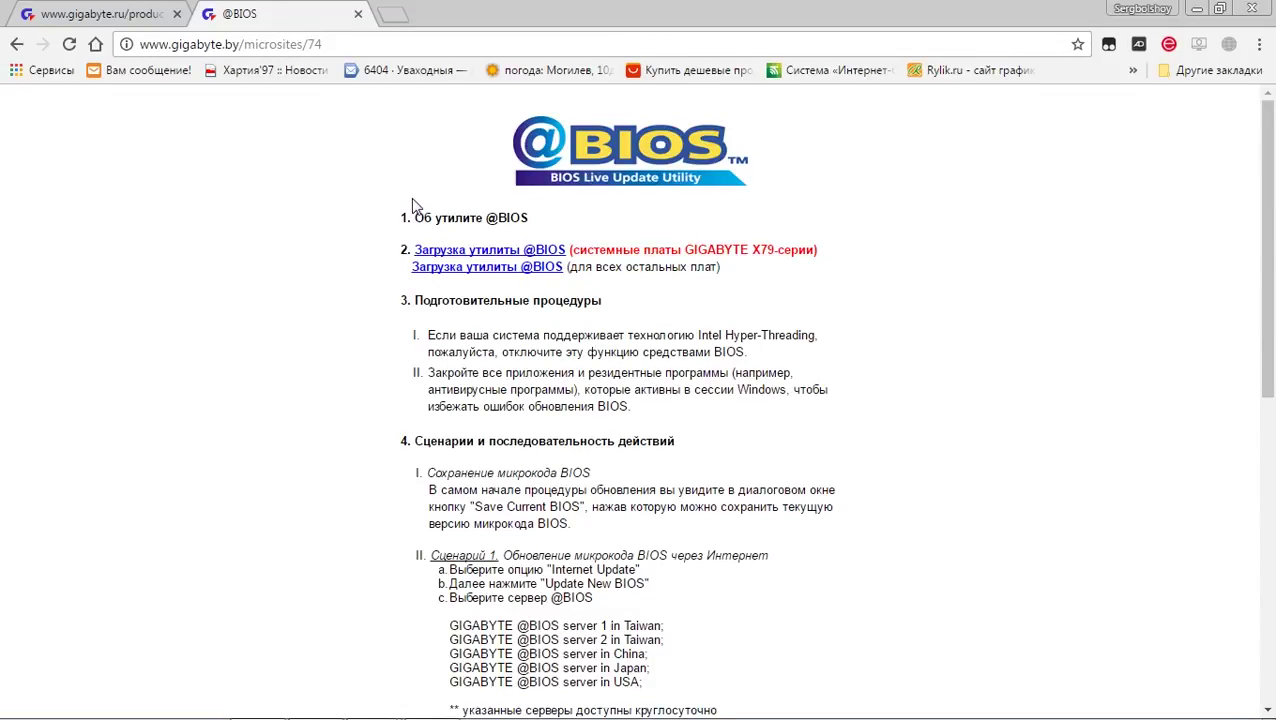
click(1197, 10)
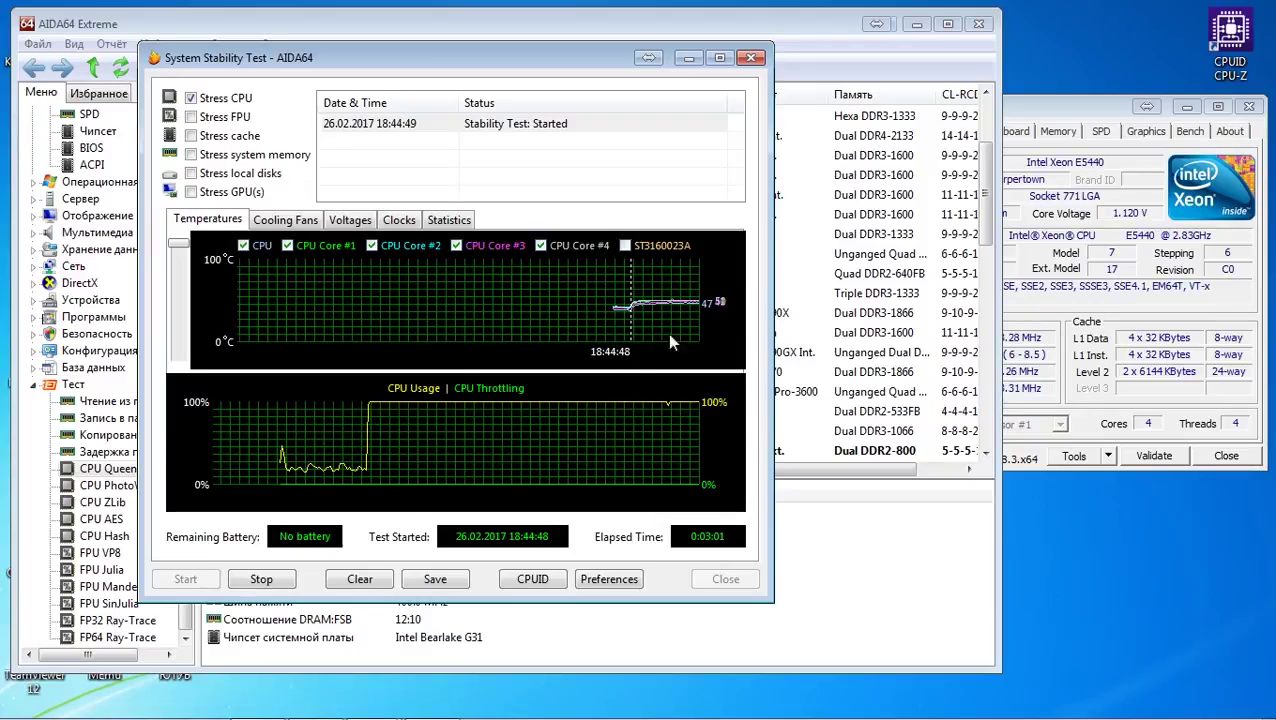
Check the running test's statistics and temperature graph, view the CPU load in Task Manager and close it
click(448, 221)
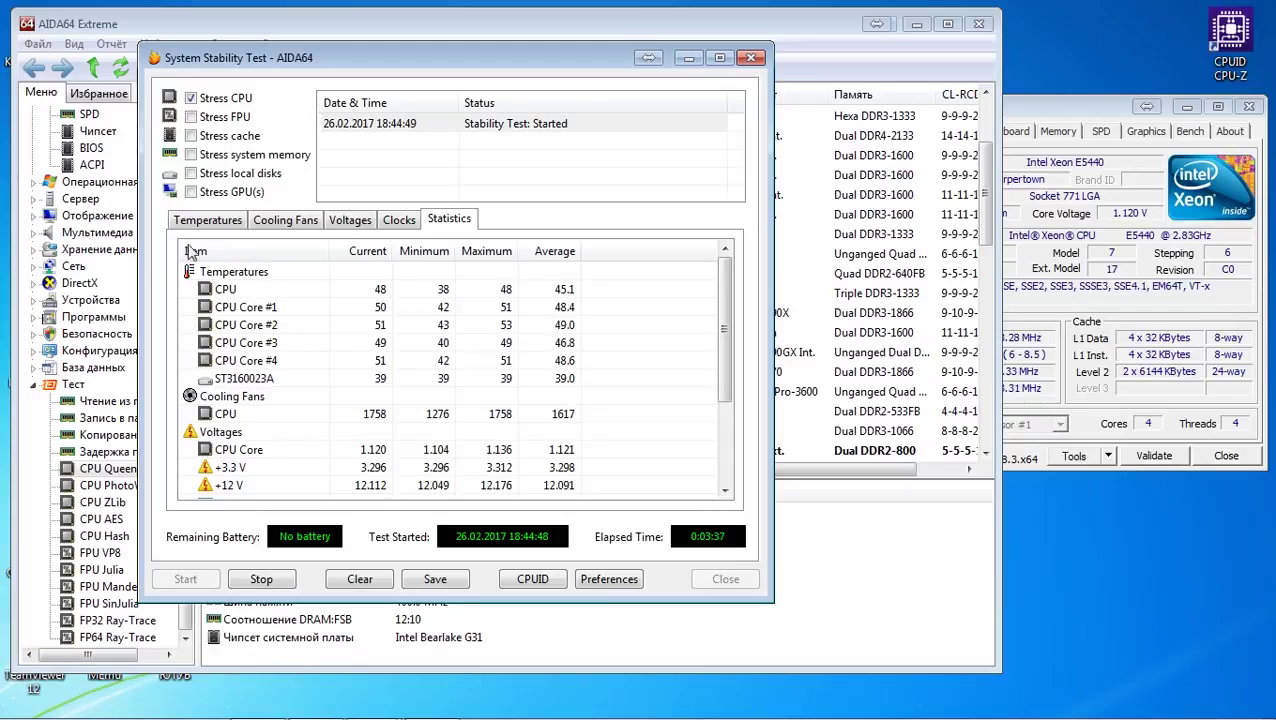
click(198, 223)
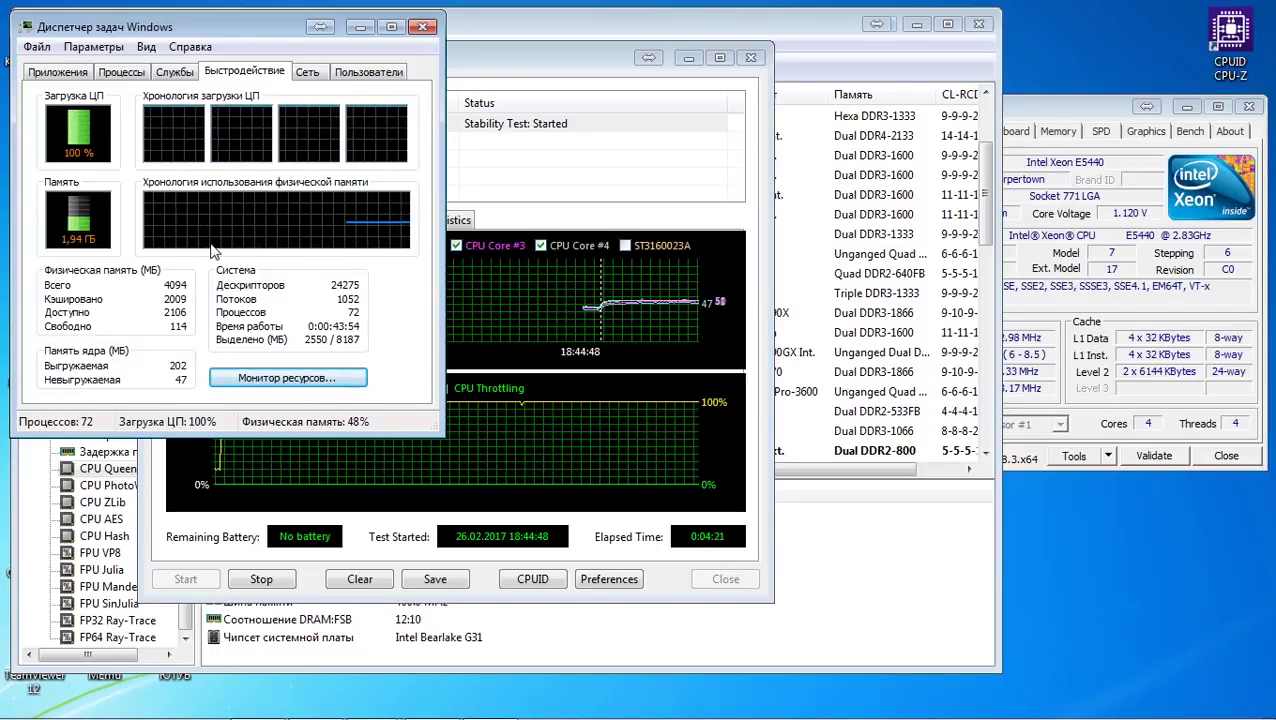
click(422, 29)
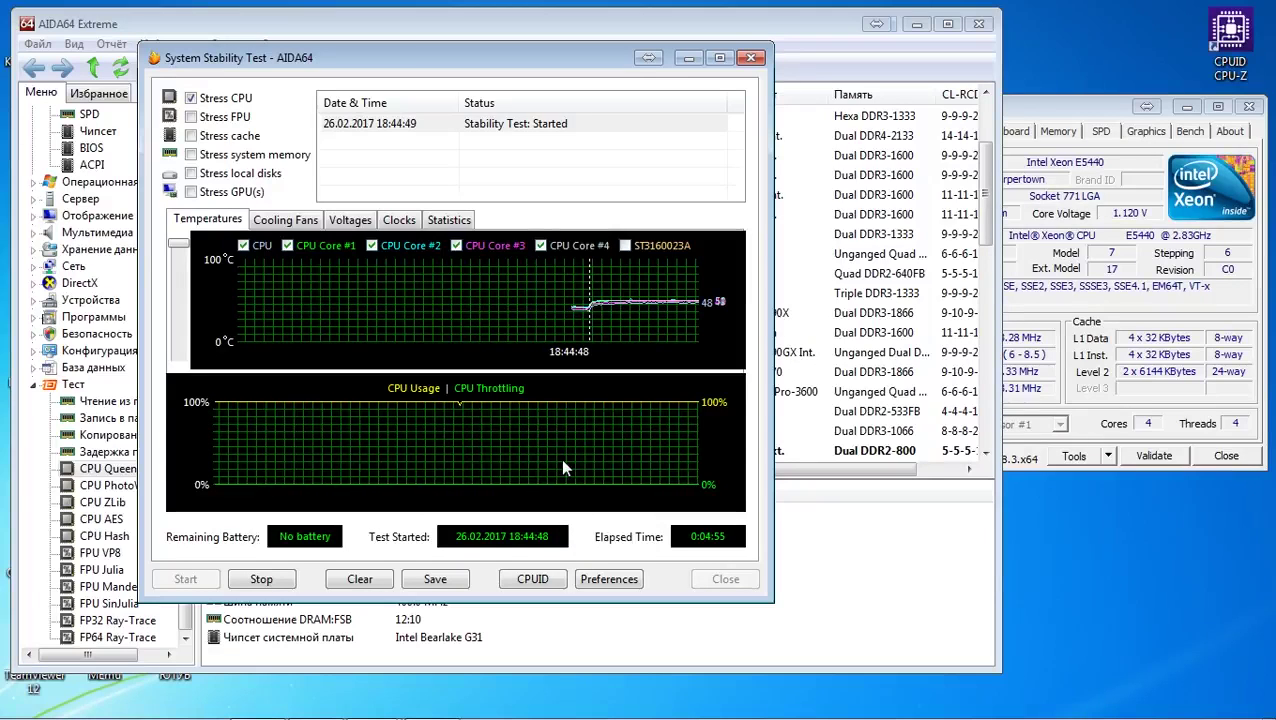
Review the stability test statistics again, compare them with the processor data in CPU-Z, and return to the temperature graph
click(456, 224)
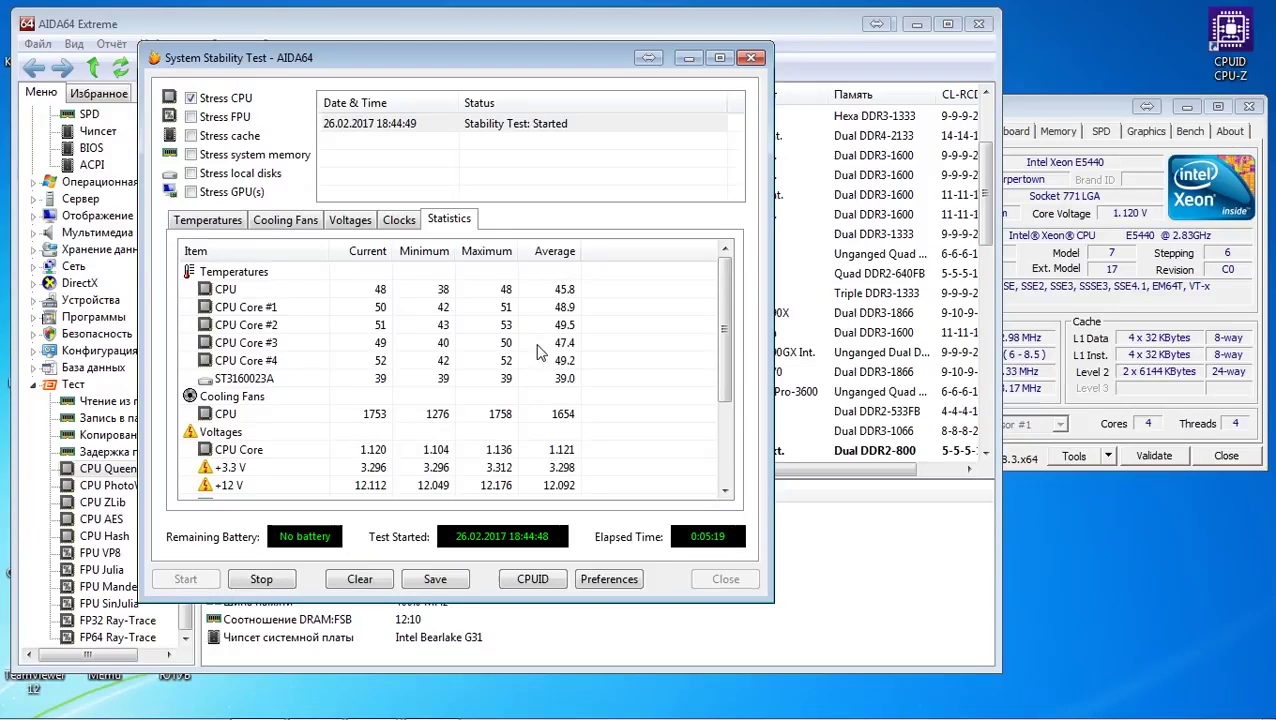
click(1108, 104)
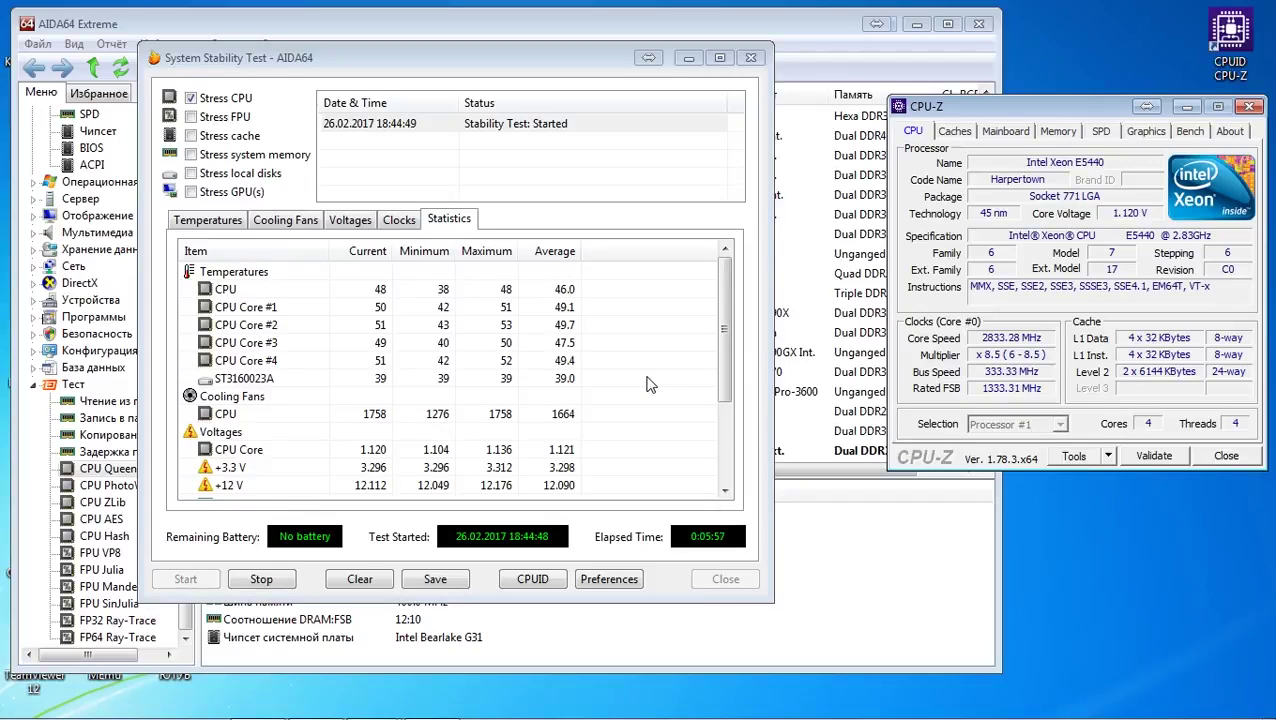
click(210, 220)
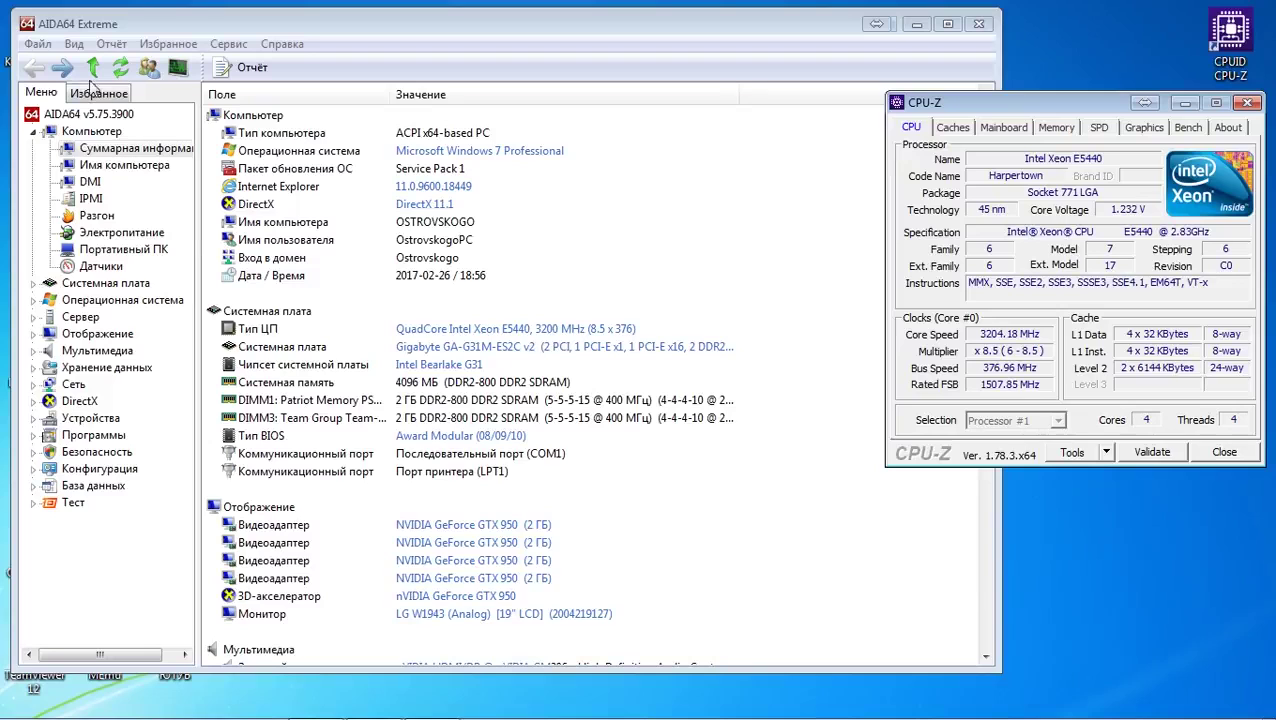
Open the AIDA64 System Stability Test for the overclocked Xeon E5440 and start it with Stress CPU enabled
click(225, 47)
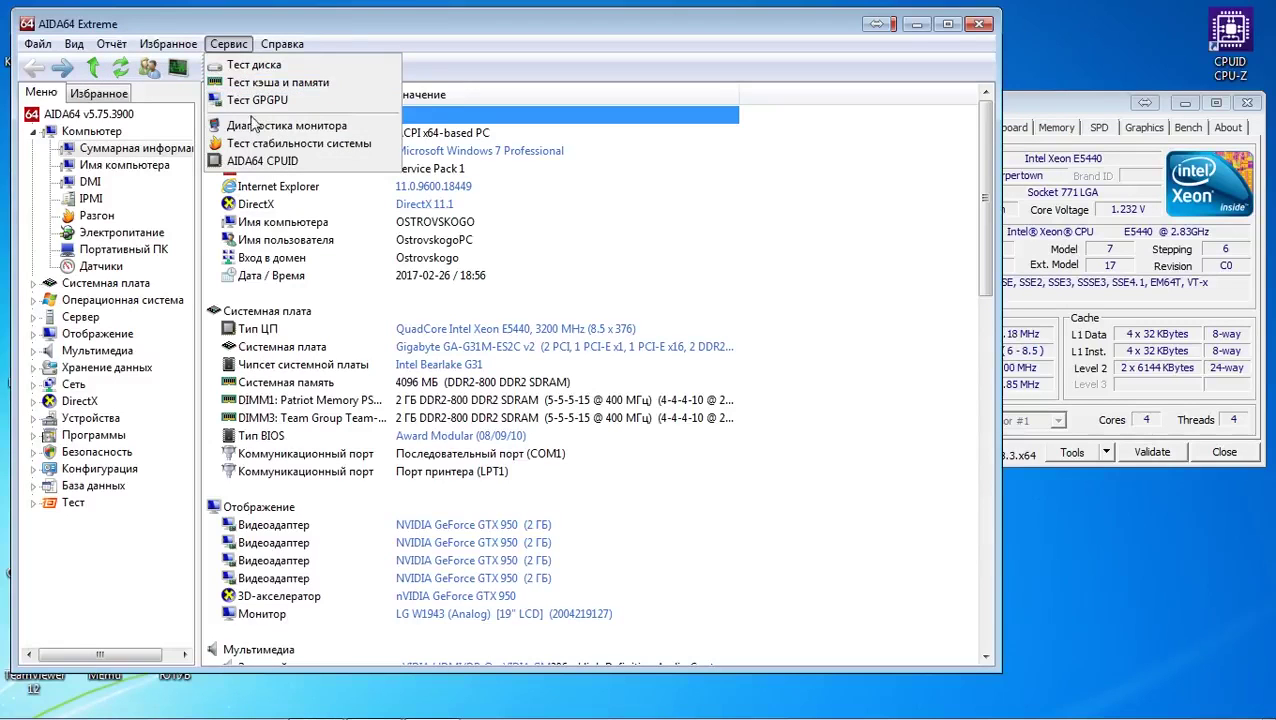
click(245, 144)
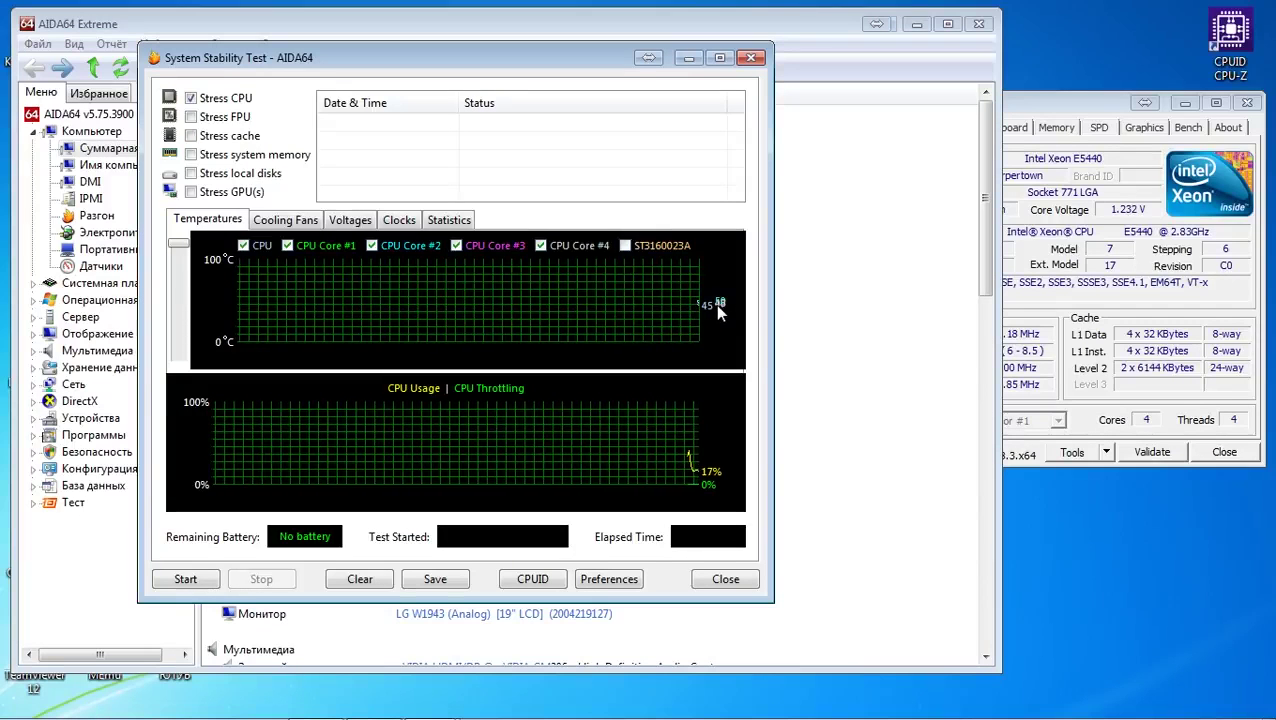
click(184, 580)
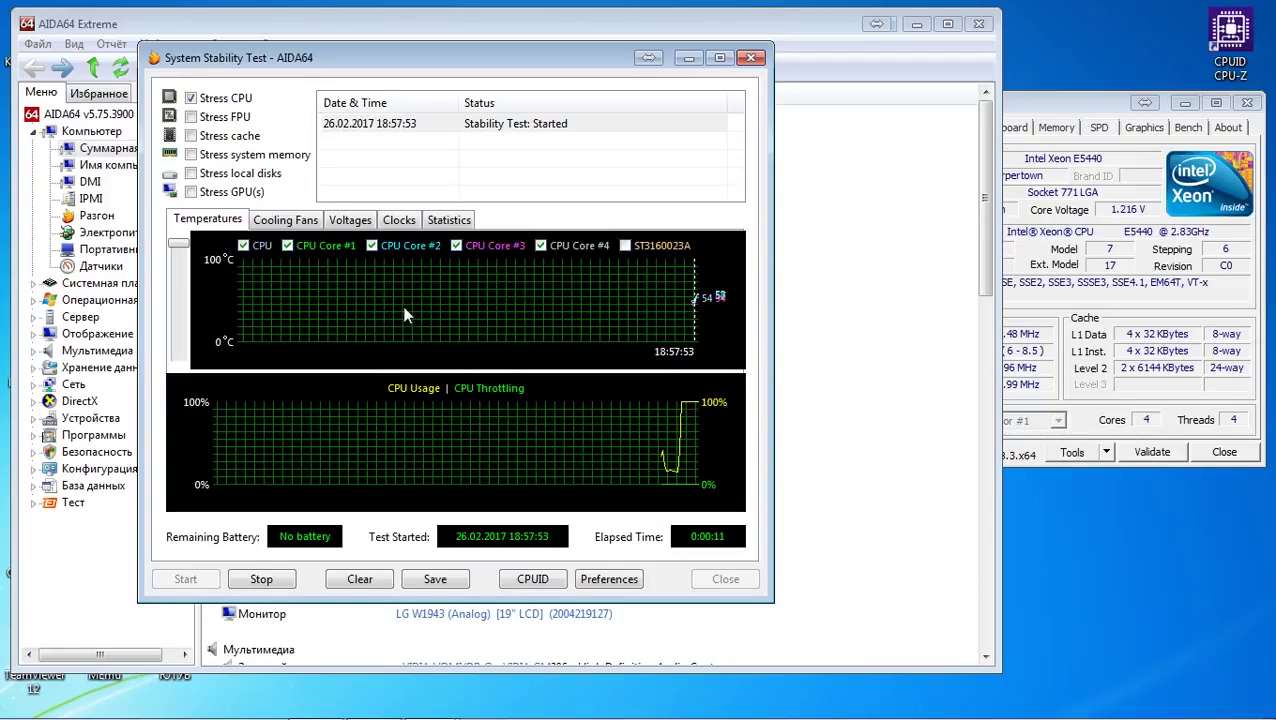
Monitor the overclocked processor under load using the test's statistics, temperature graph and cooling fan graph
click(449, 221)
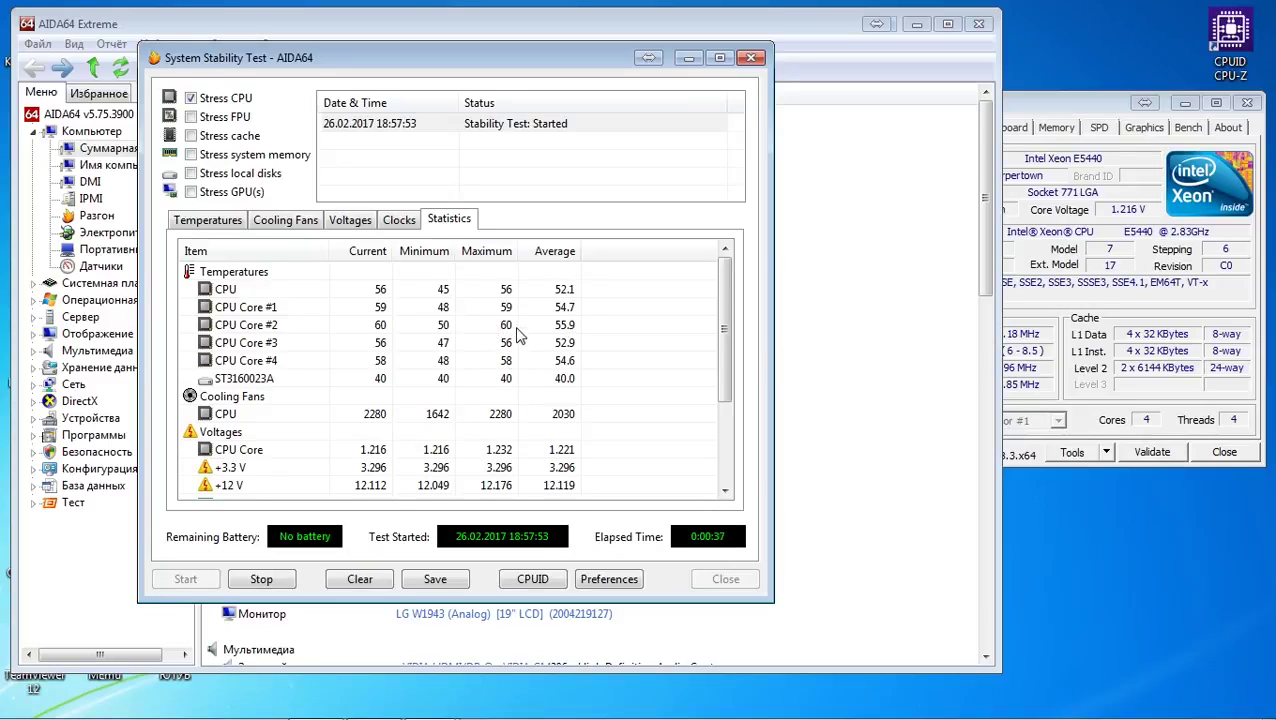
click(212, 221)
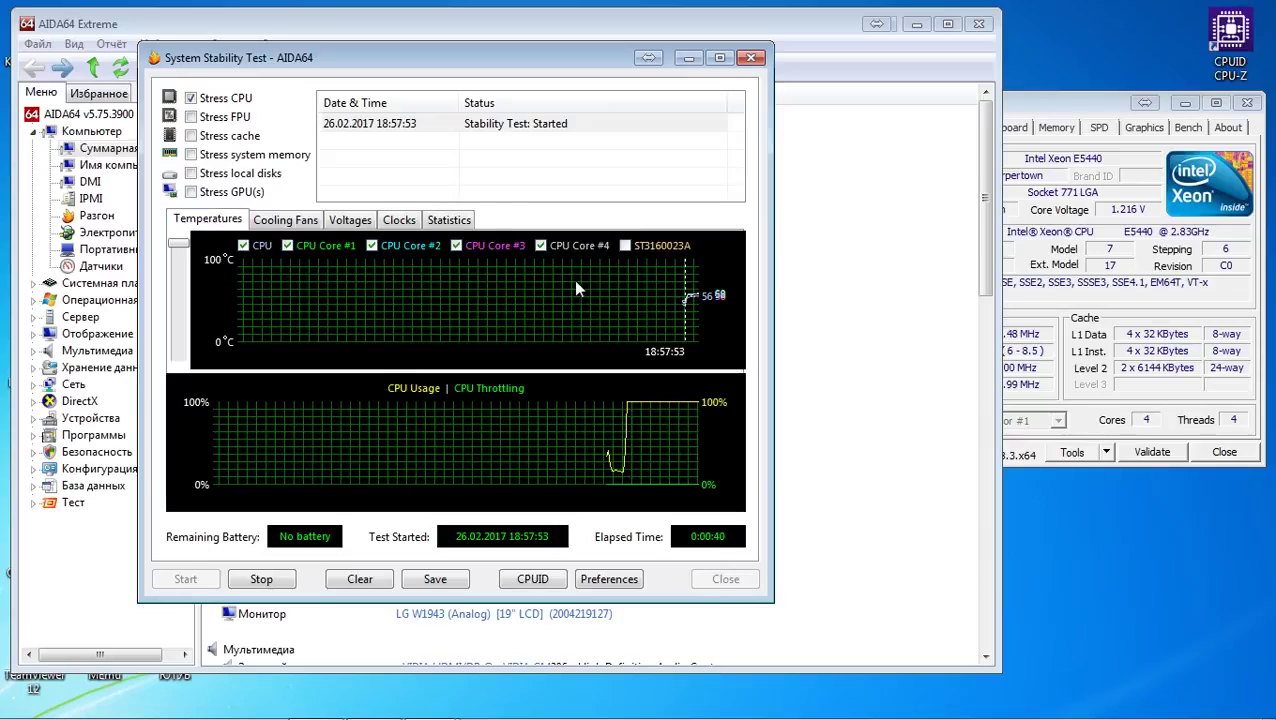
click(447, 222)
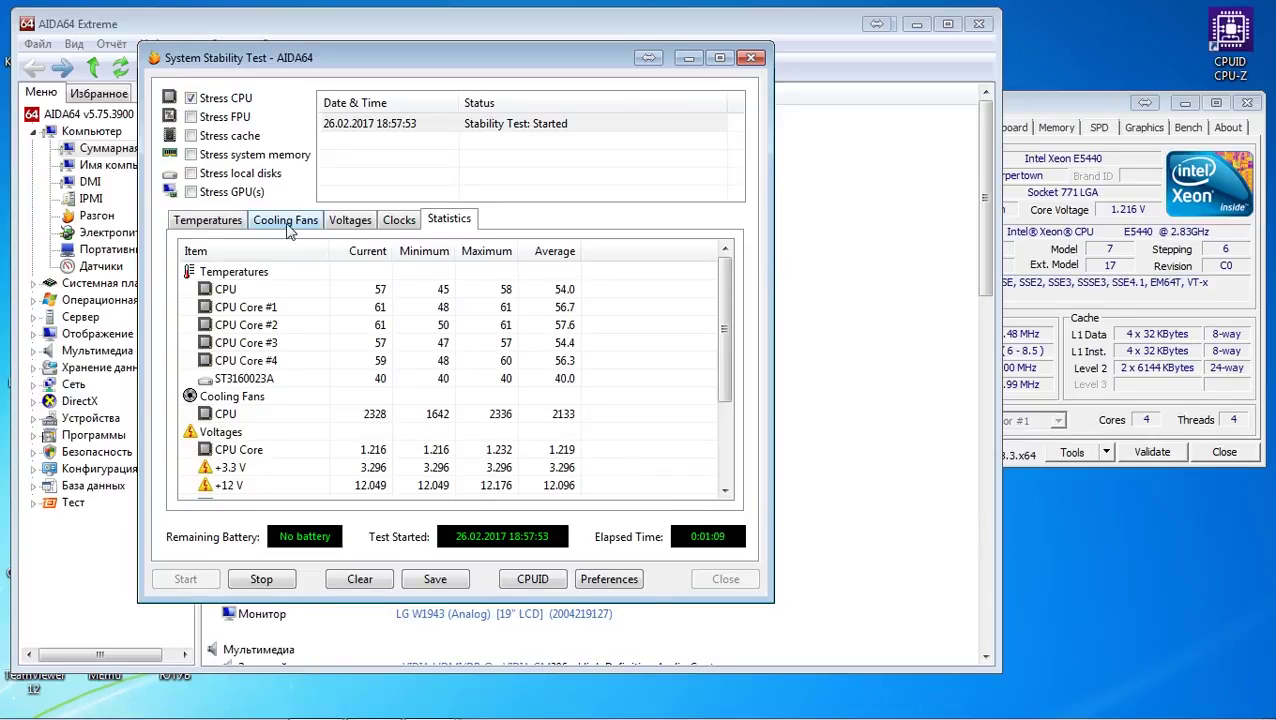
click(214, 221)
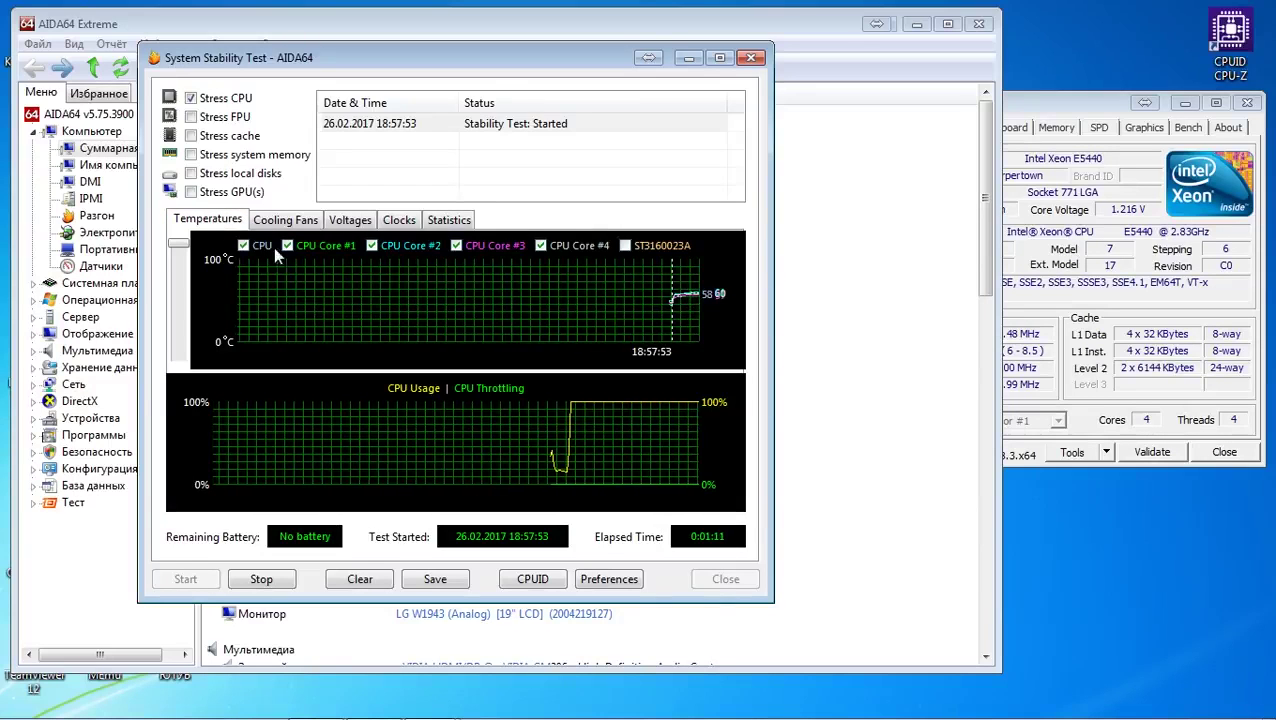
click(290, 224)
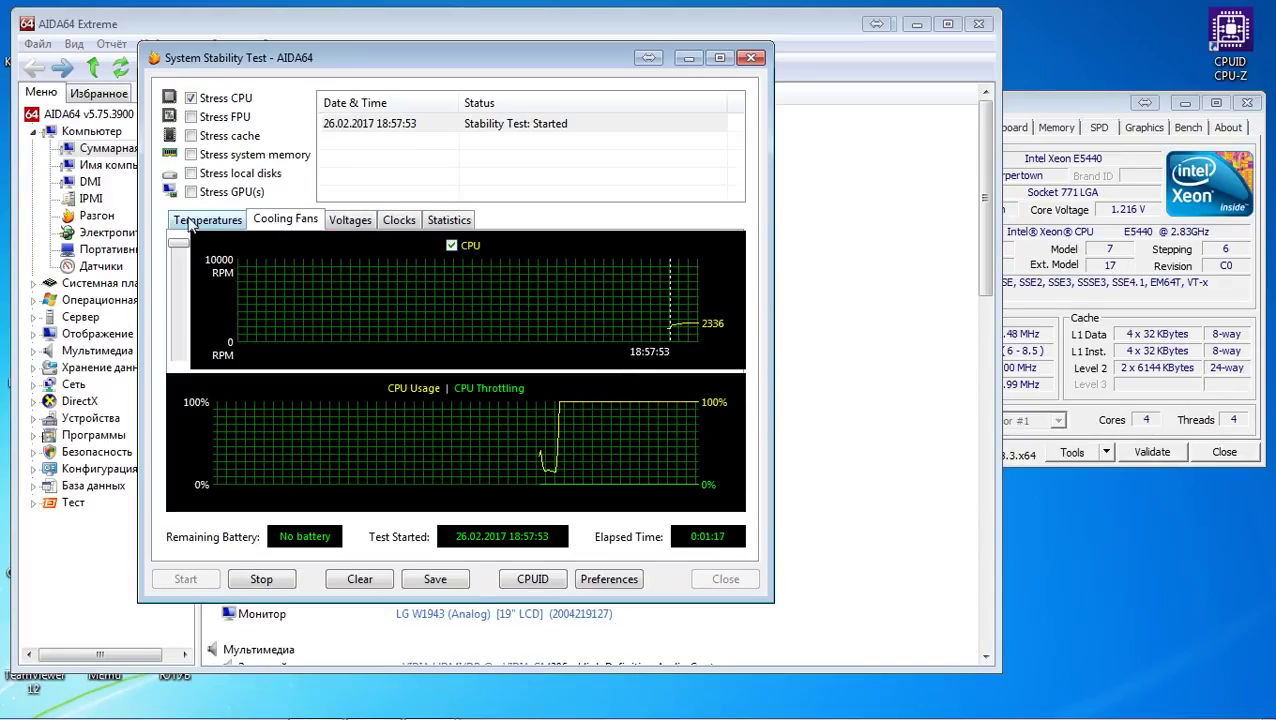
click(190, 221)
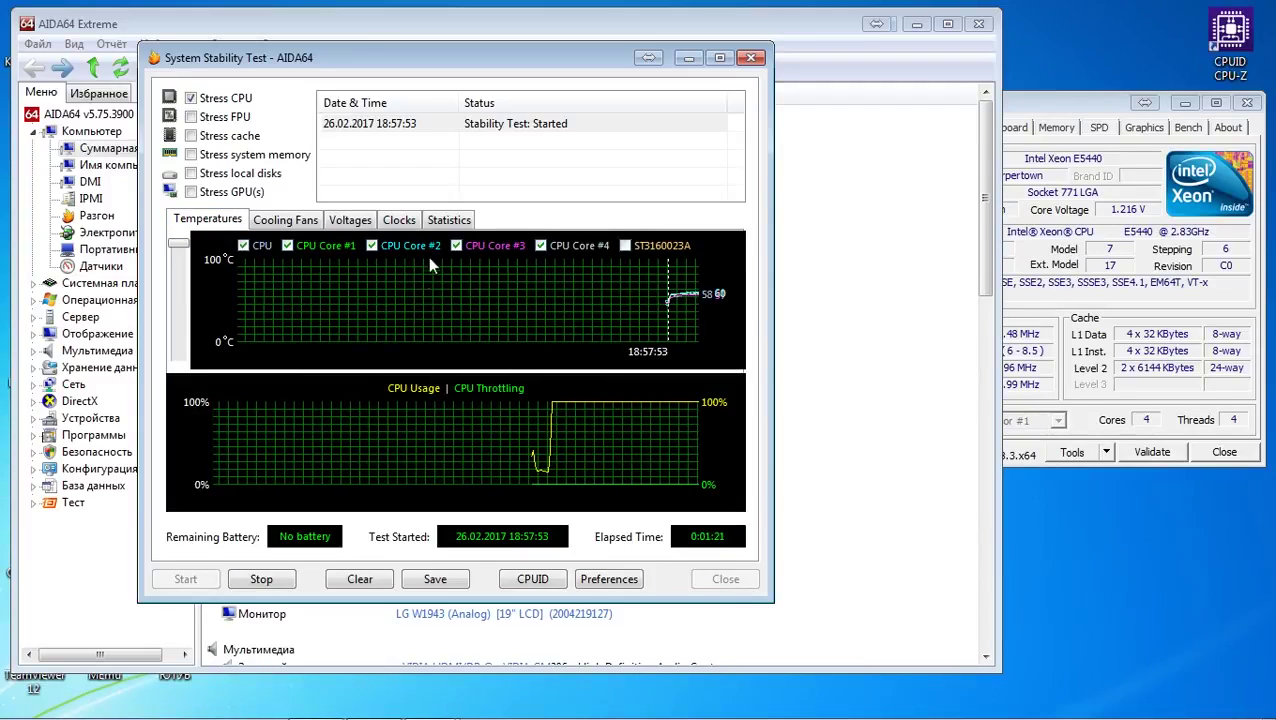
click(445, 221)
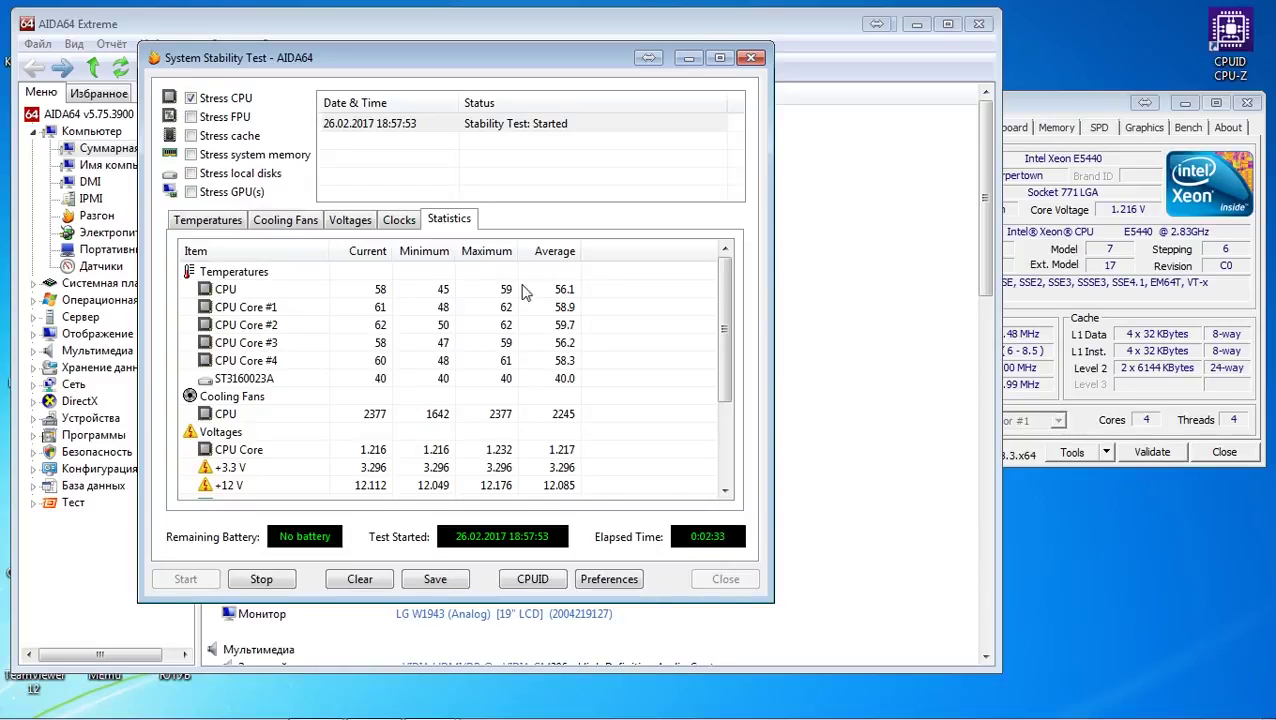
click(208, 221)
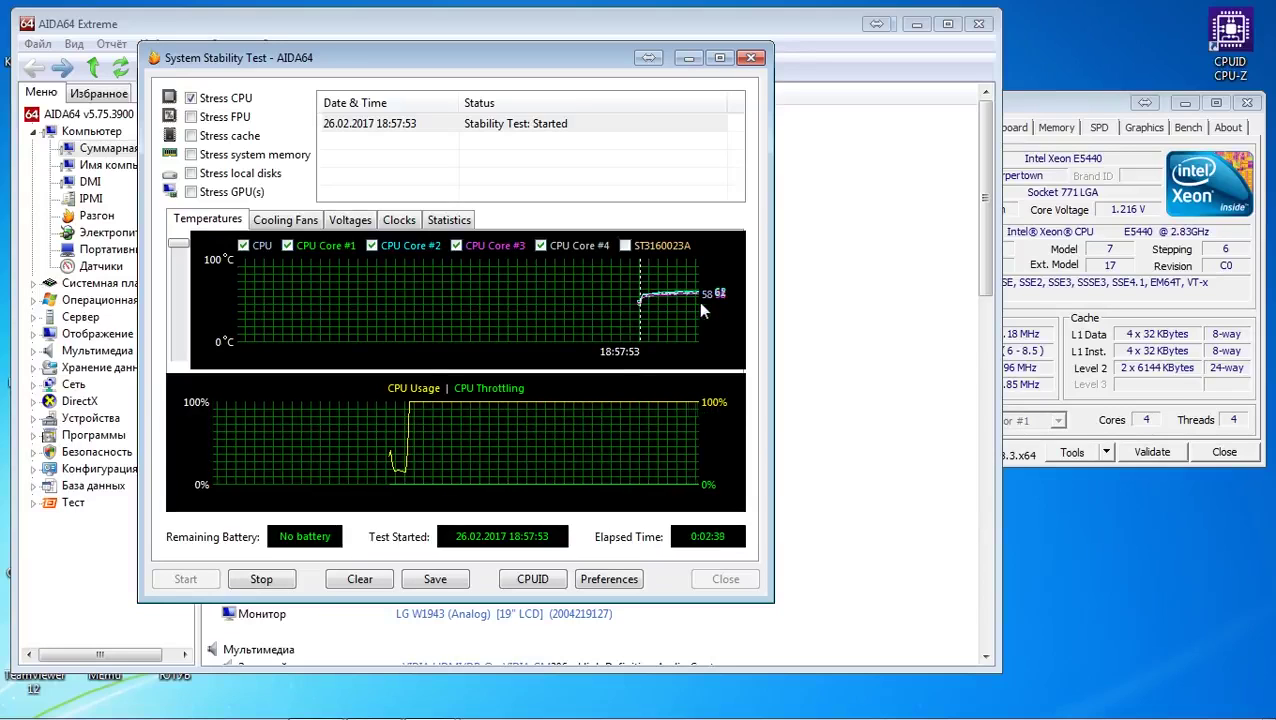
click(441, 222)
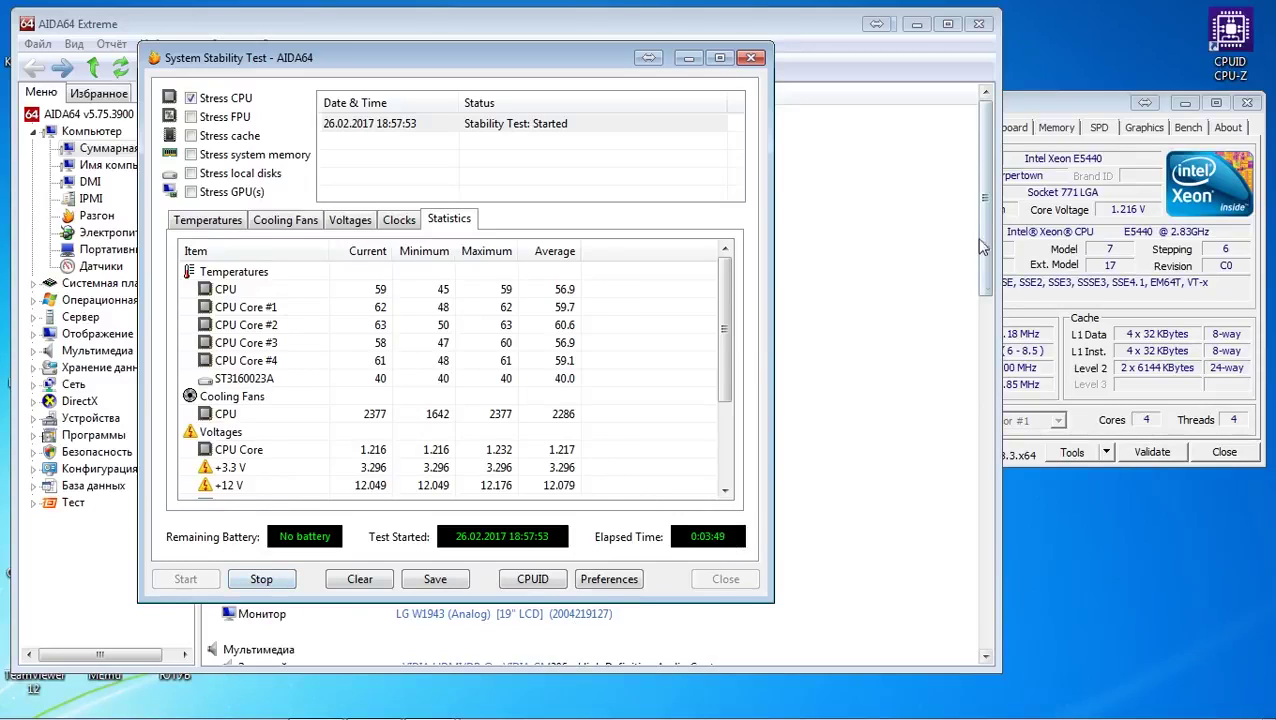
Bring CPU-Z to the front to check the clocks, stop the stability test and close its window
click(1052, 101)
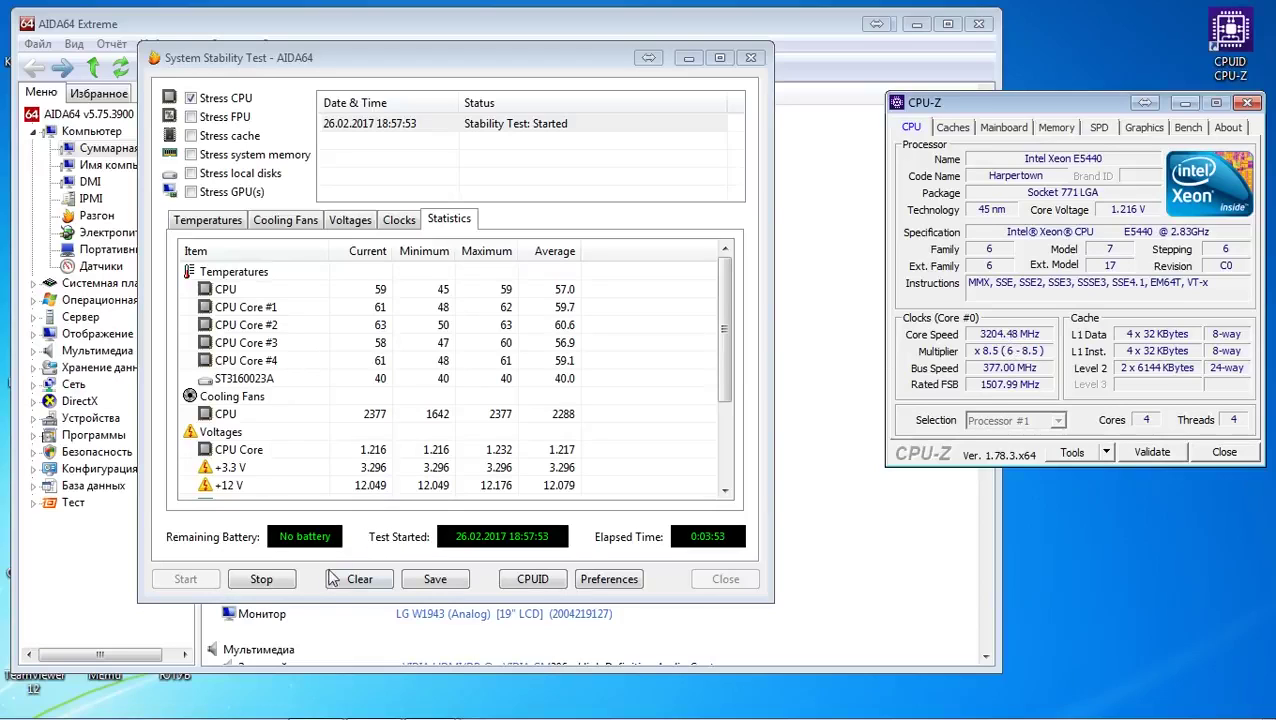
click(281, 586)
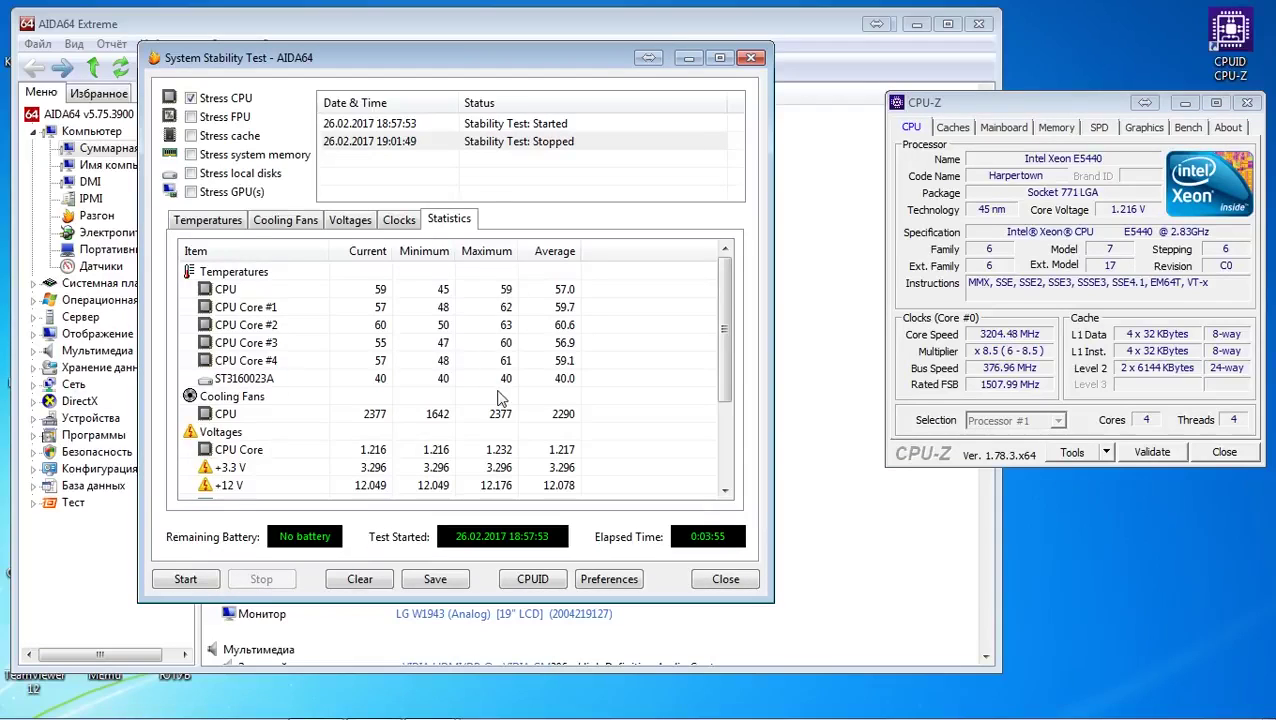
click(751, 57)
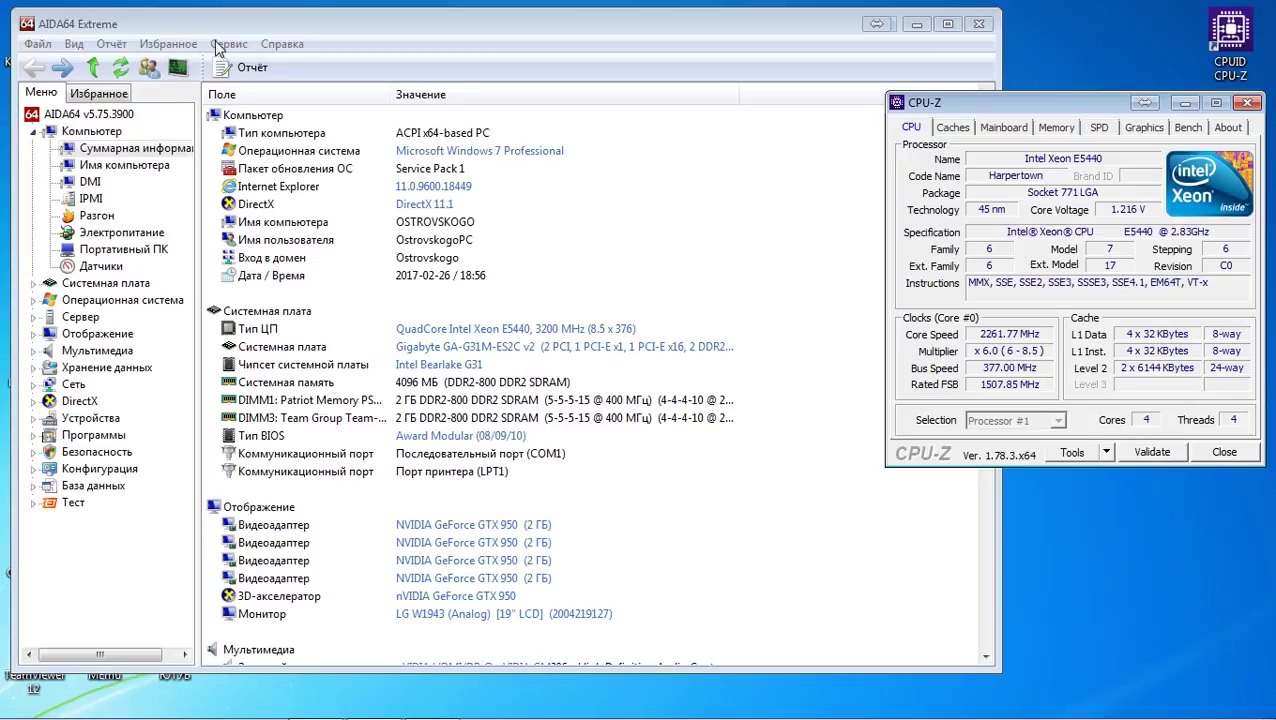
Open the CPU Queen benchmark in AIDA64 and run it
click(75, 504)
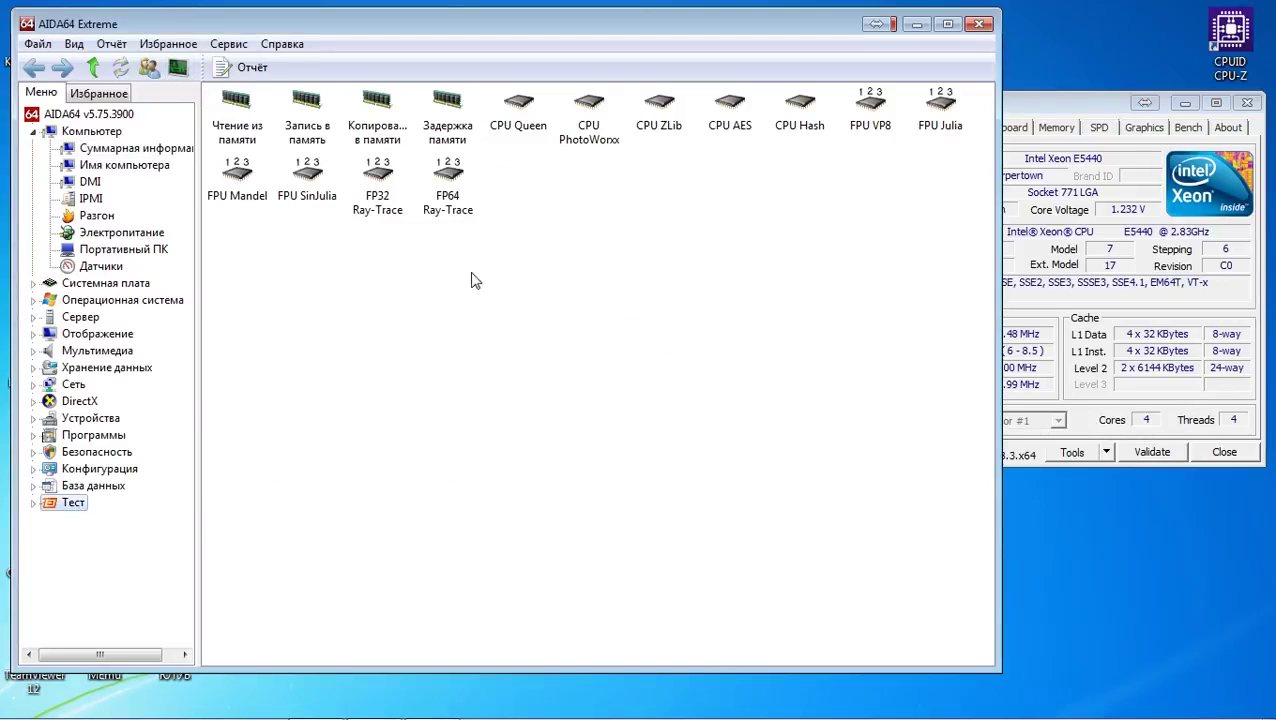
double_click(519, 124)
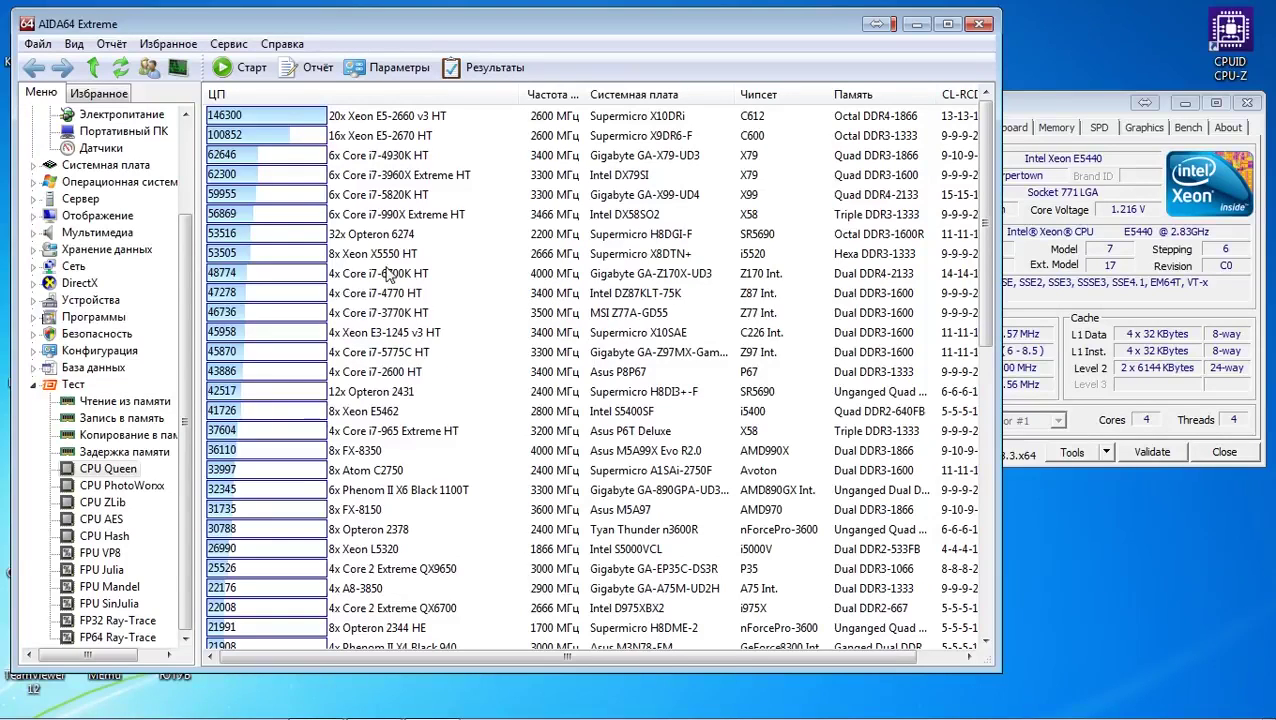
click(222, 67)
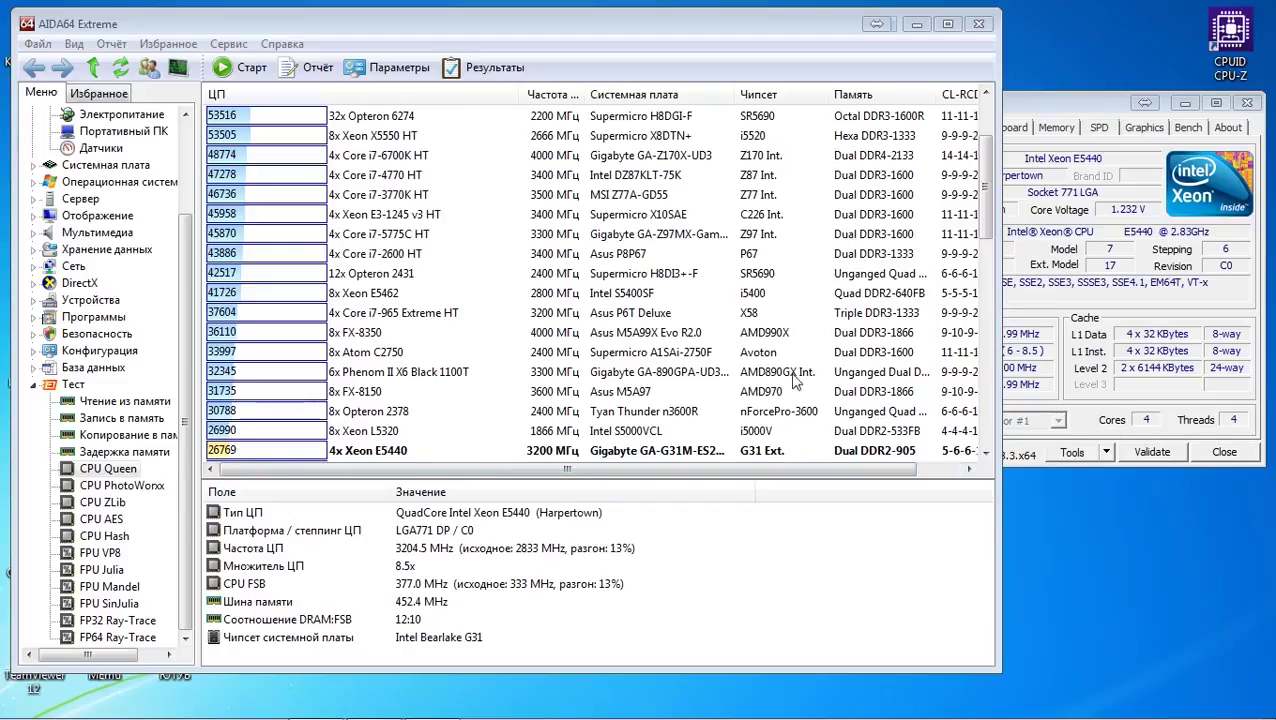
Compare the Xeon E5440's CPU Queen result with neighbouring processors and bring CPU-Z to the front to check its clocks
click(986, 232)
scroll(986, 232, down, 2)
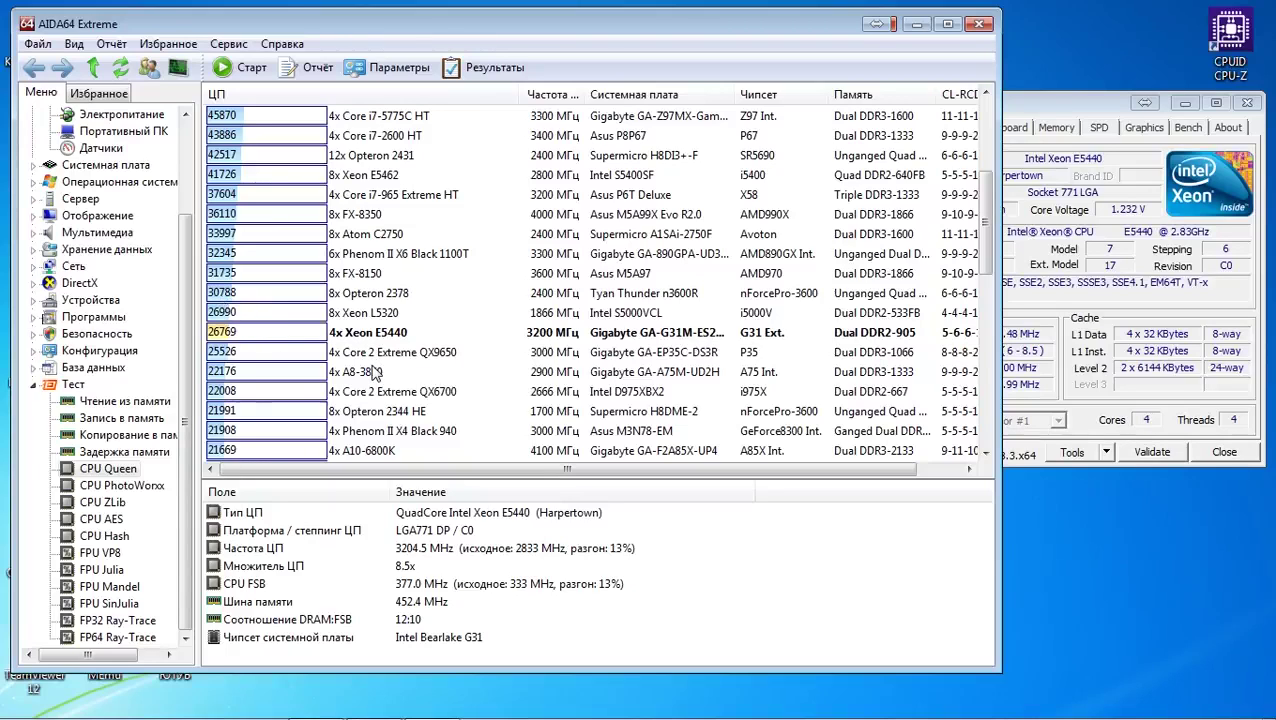
click(1070, 108)
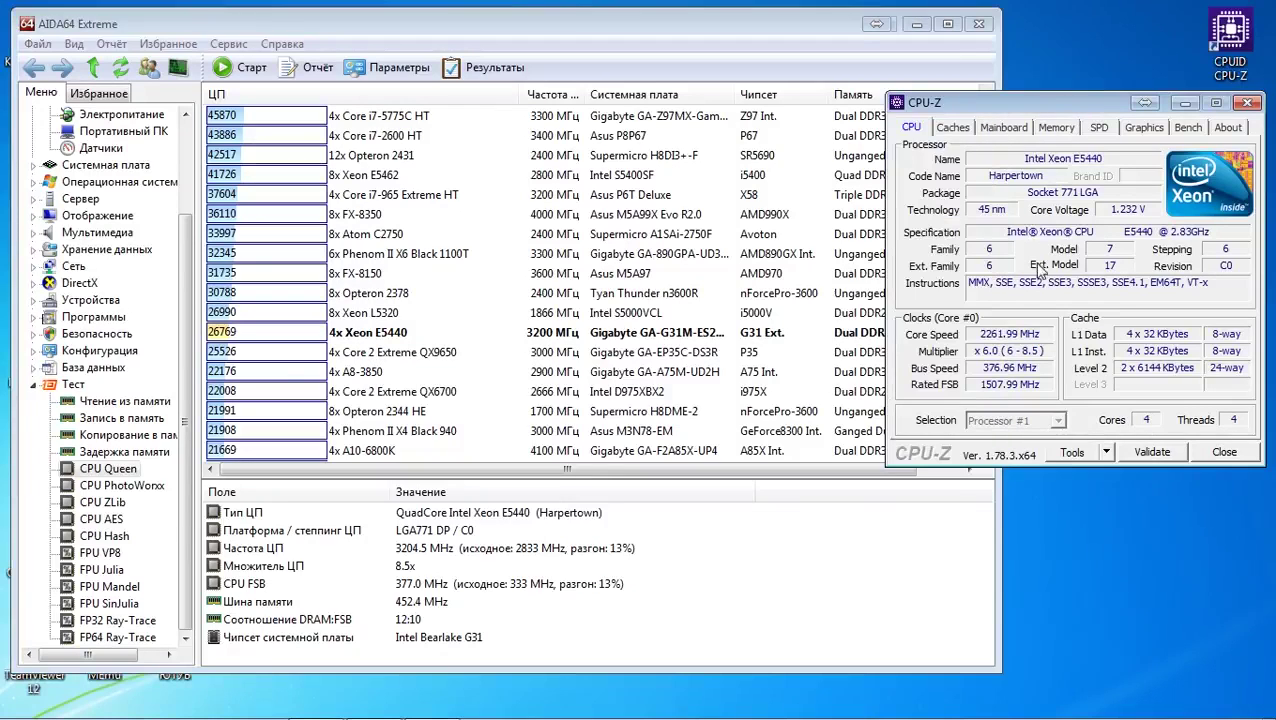